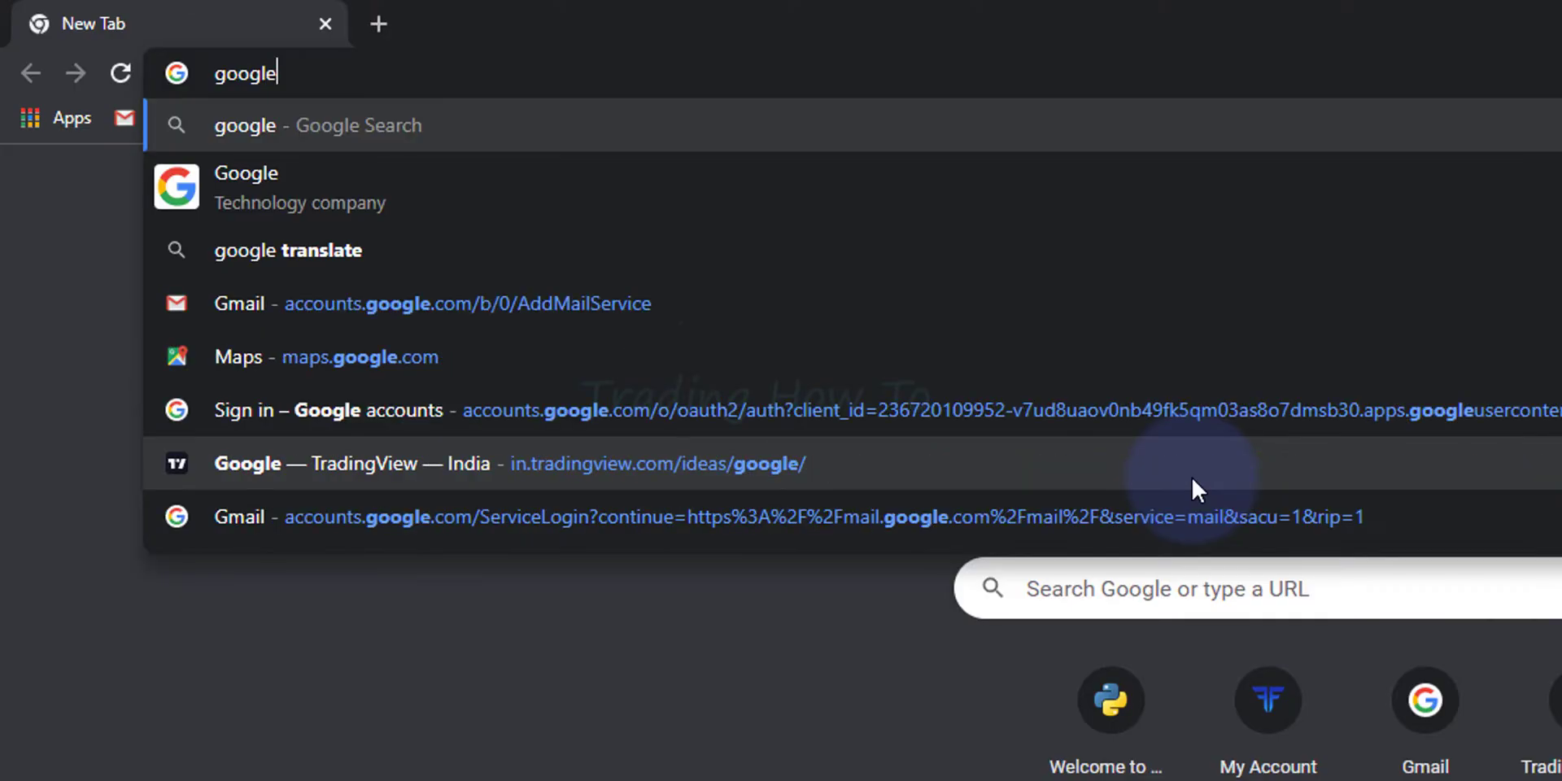
# - Go to google.com and search for 'tradingview india'
pyautogui.write('.com')
pyautogui.press('Return')
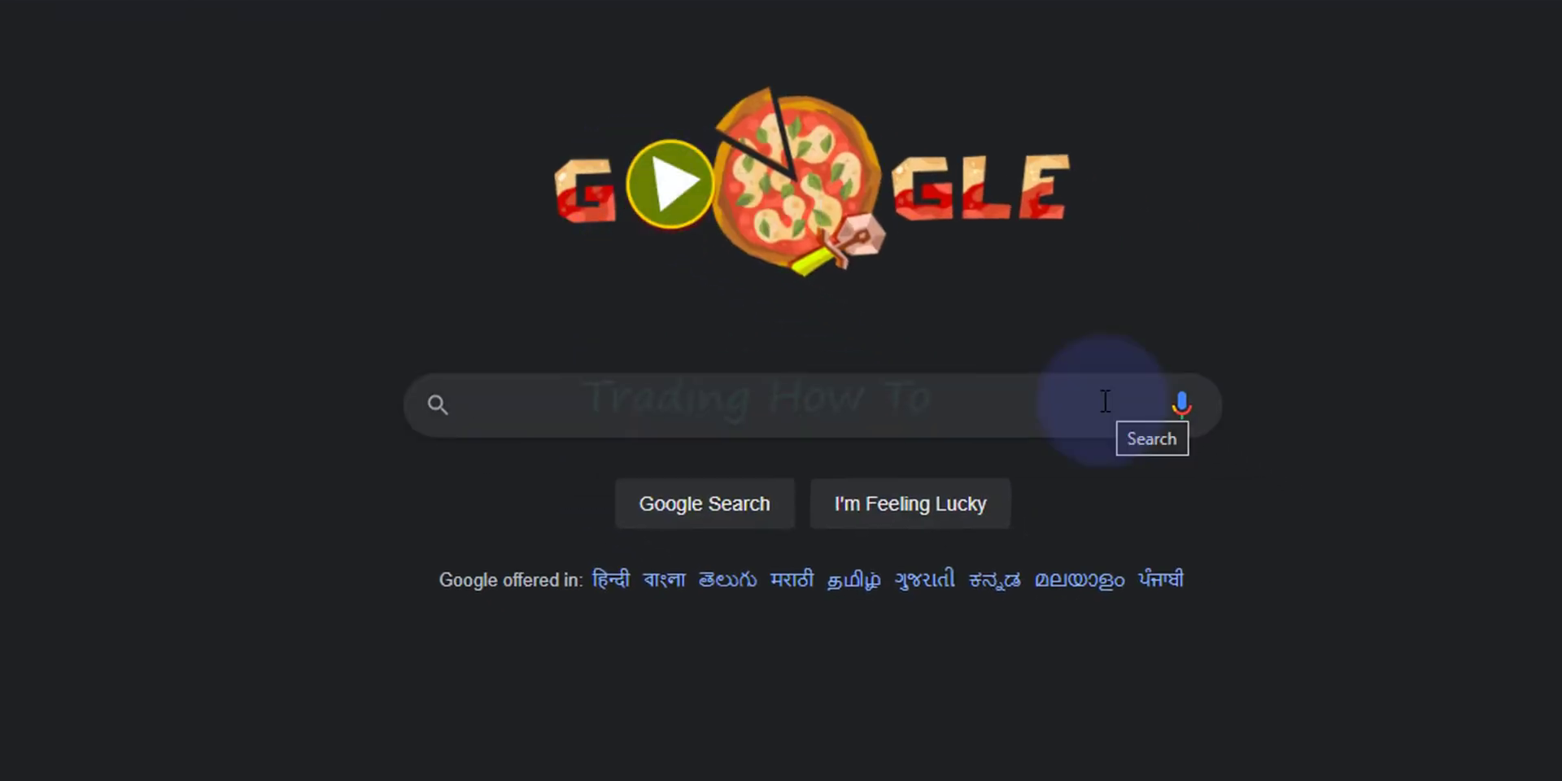
pyautogui.write('tradi')
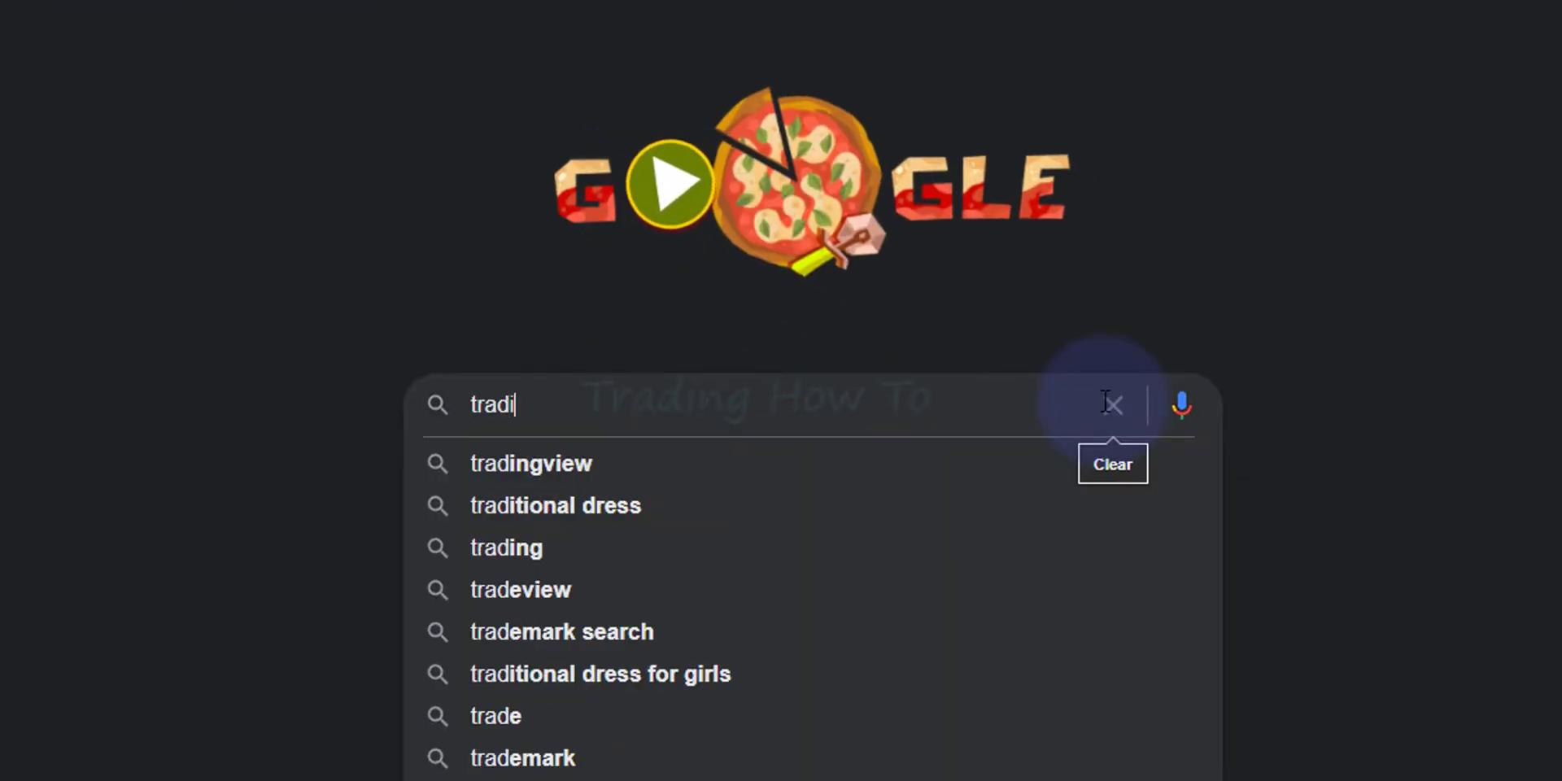
pyautogui.write('ngview')
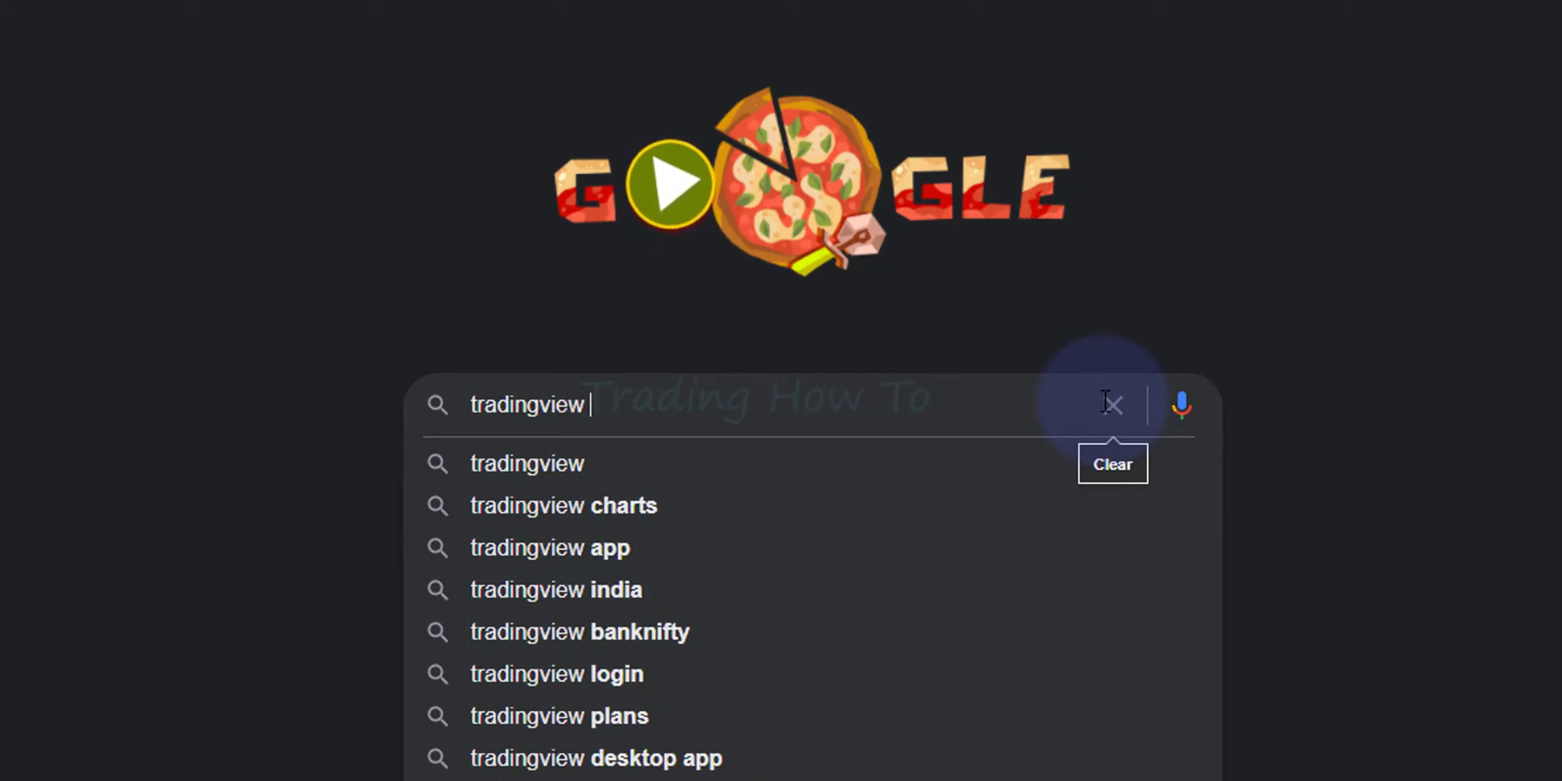
pyautogui.write(' indi')
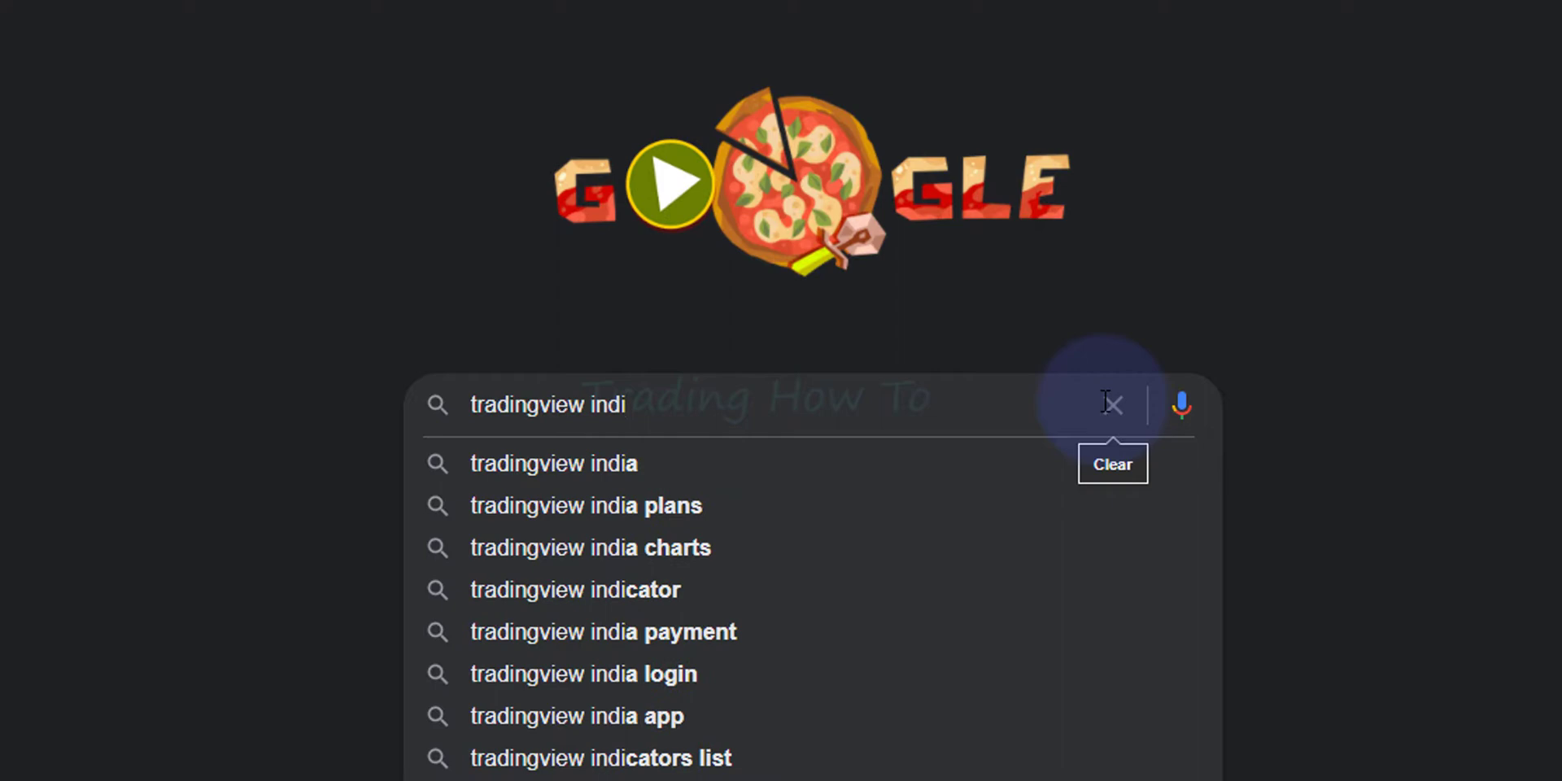
pyautogui.write('a')
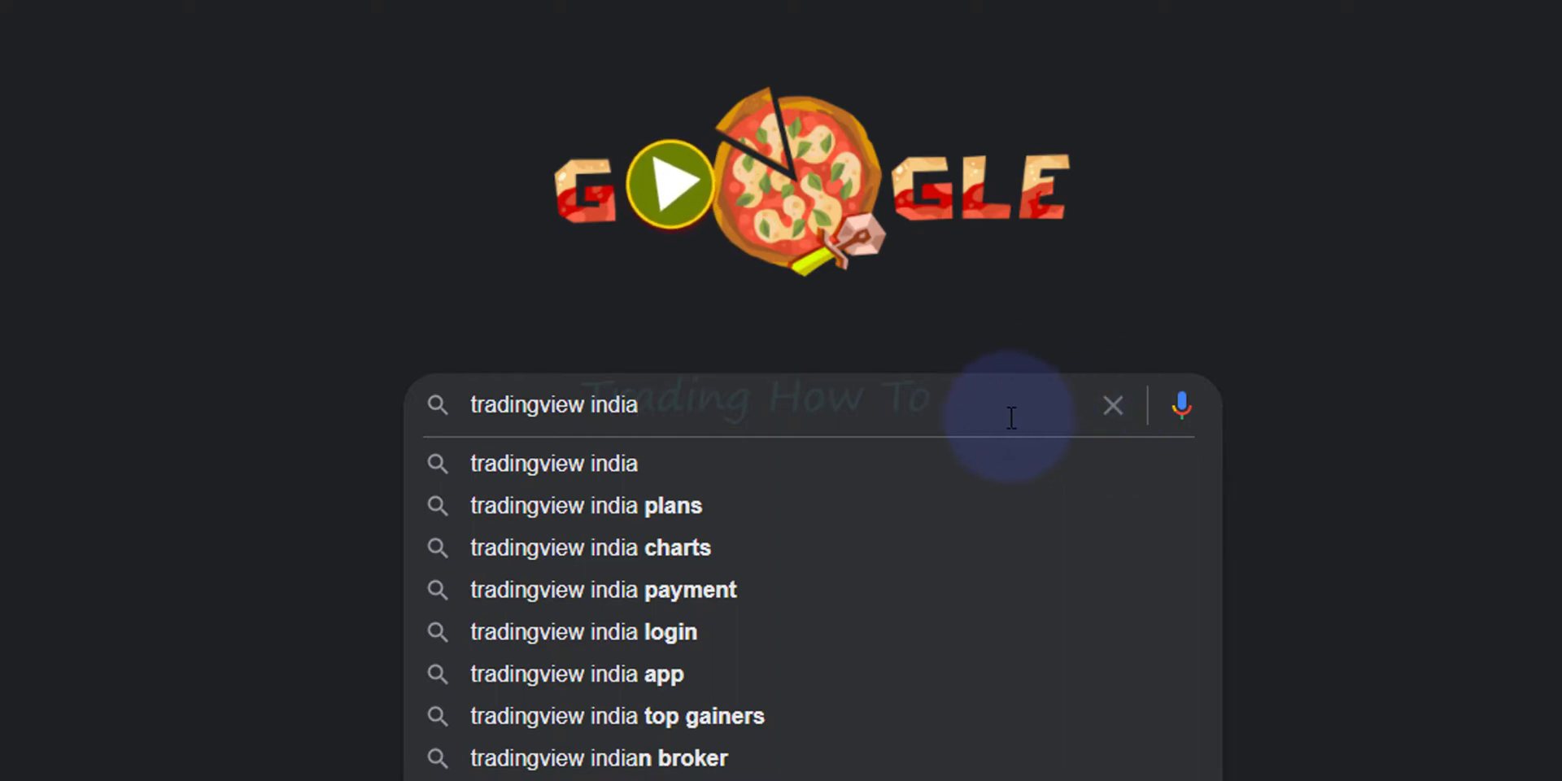
pyautogui.press('Escape')
pyautogui.press('BackSpace')
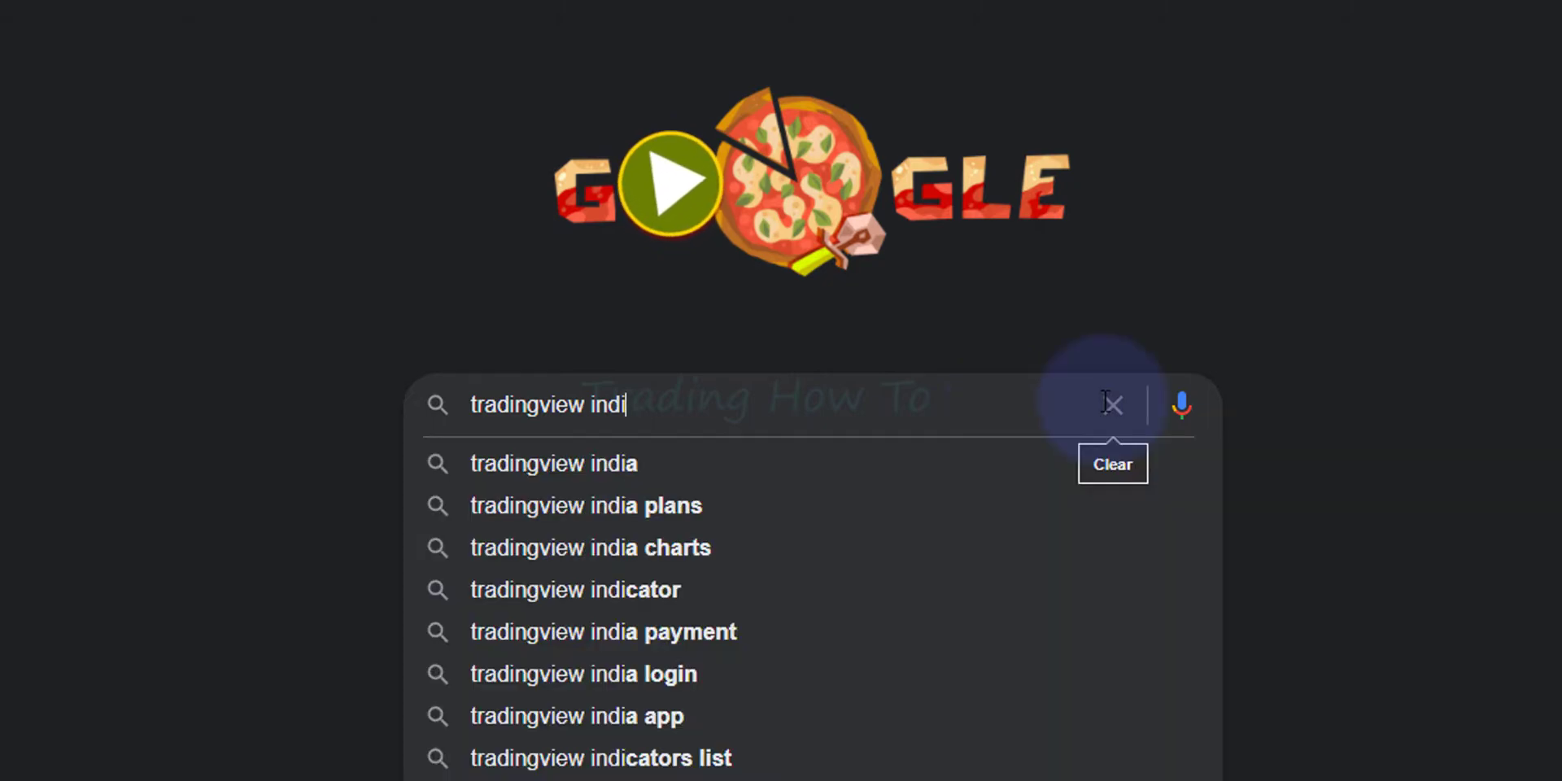
pyautogui.write('a')
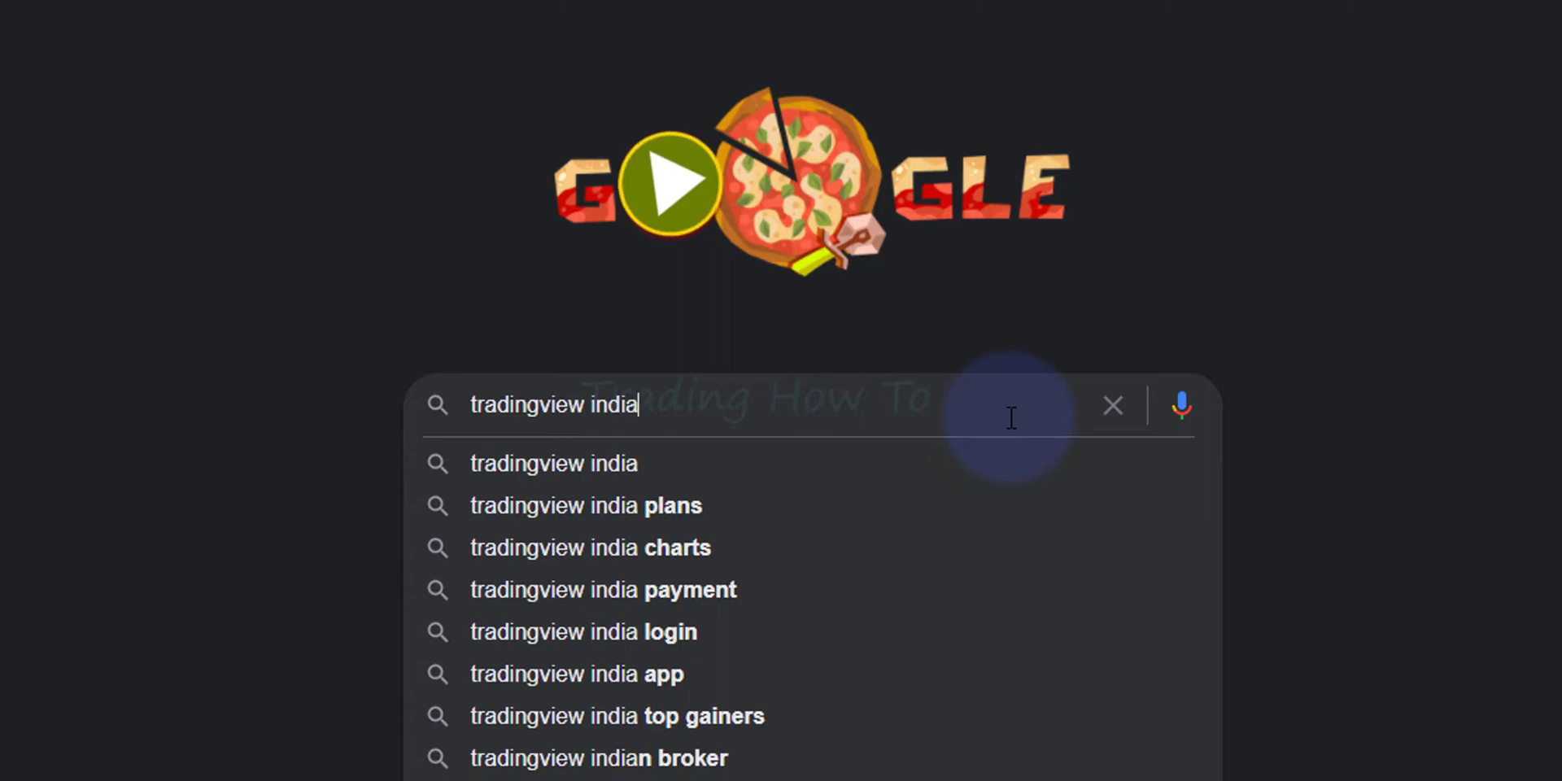
pyautogui.press('Return')
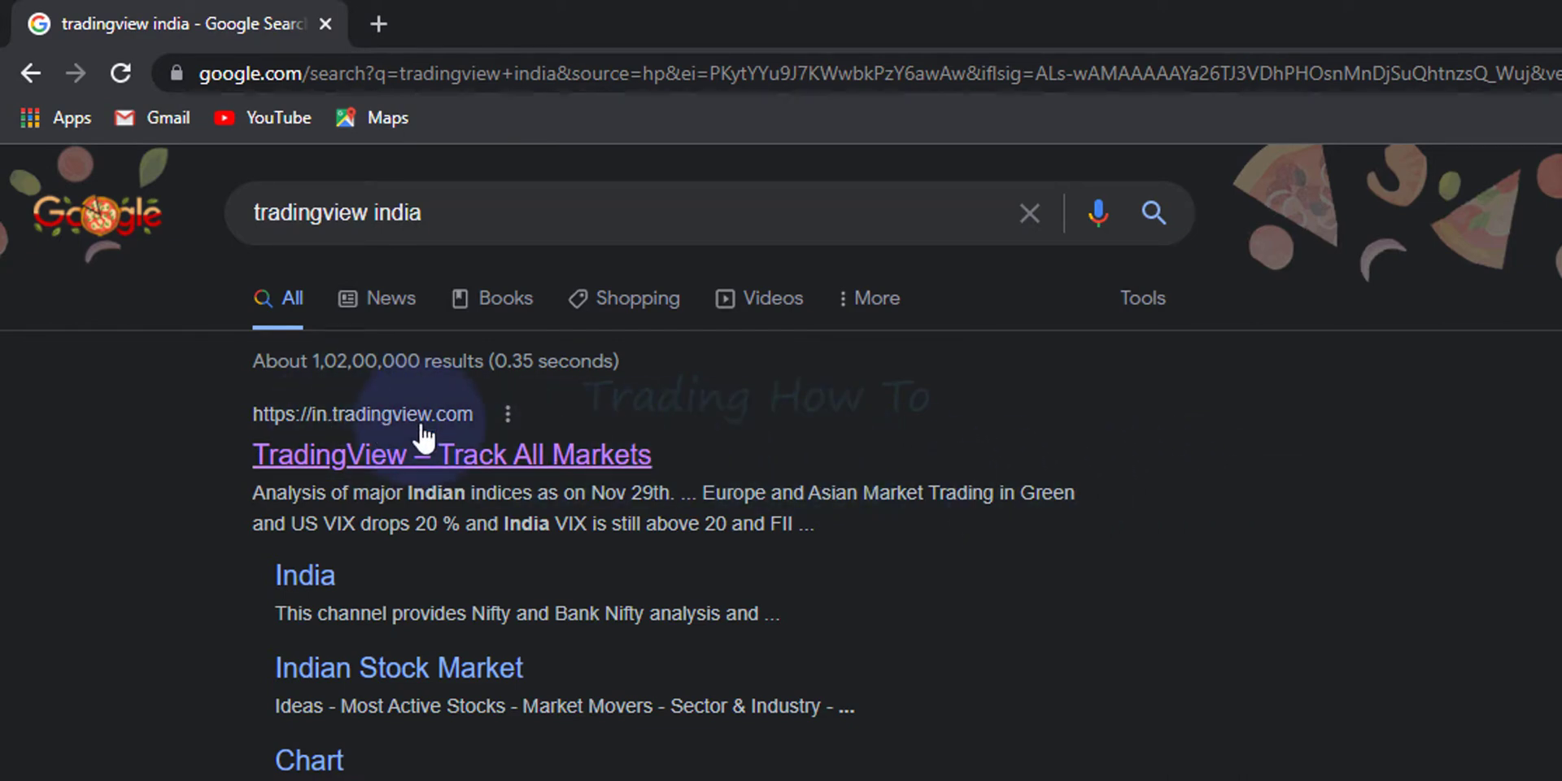
# - Open the 'TradingView – Track All Markets' result and browse the Pro, Pro+ and Premium plans
pyautogui.click(557, 462)
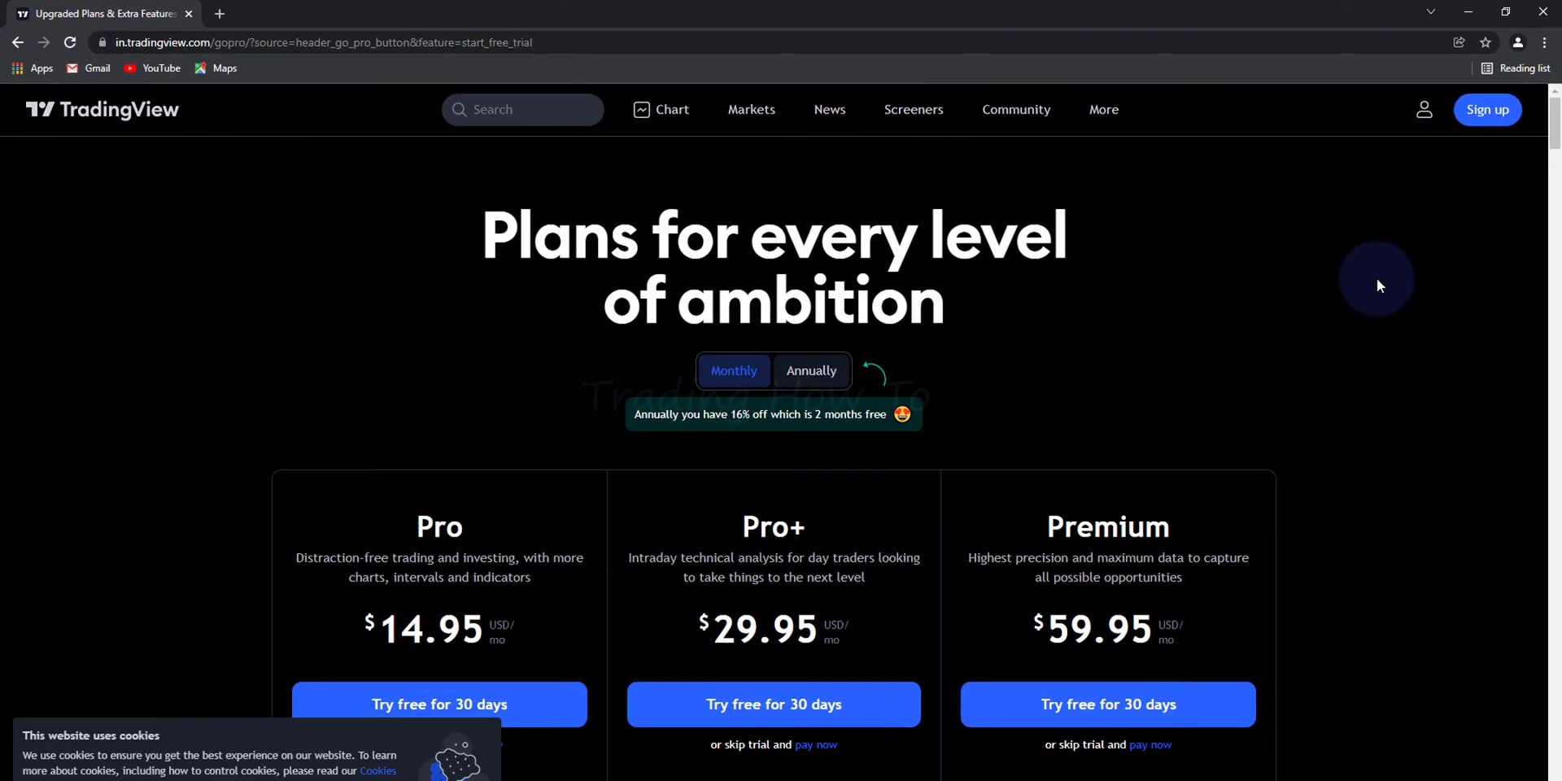
pyautogui.scroll(-2, 1350, 285)
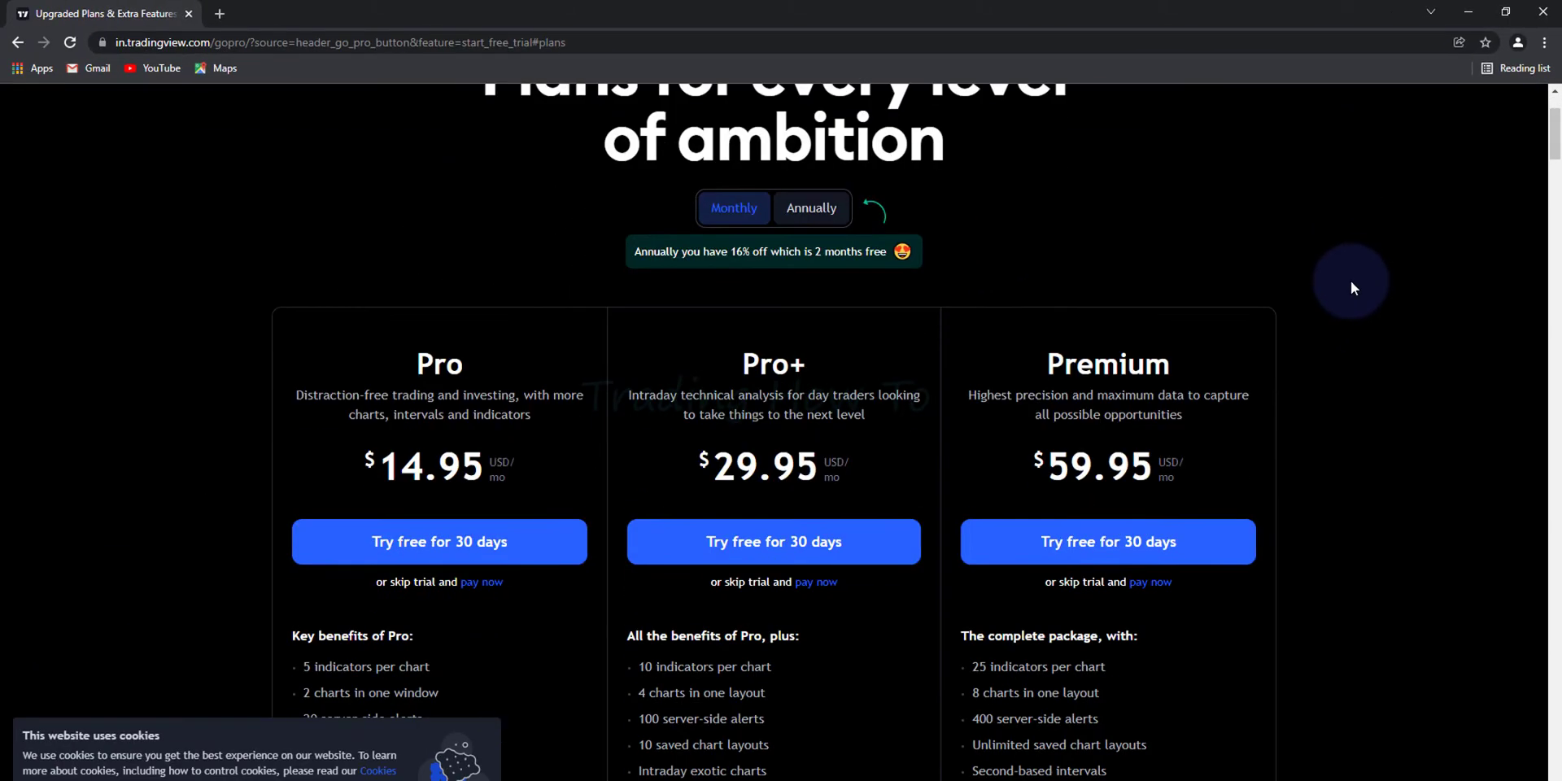
pyautogui.scroll(2, 1351, 287)
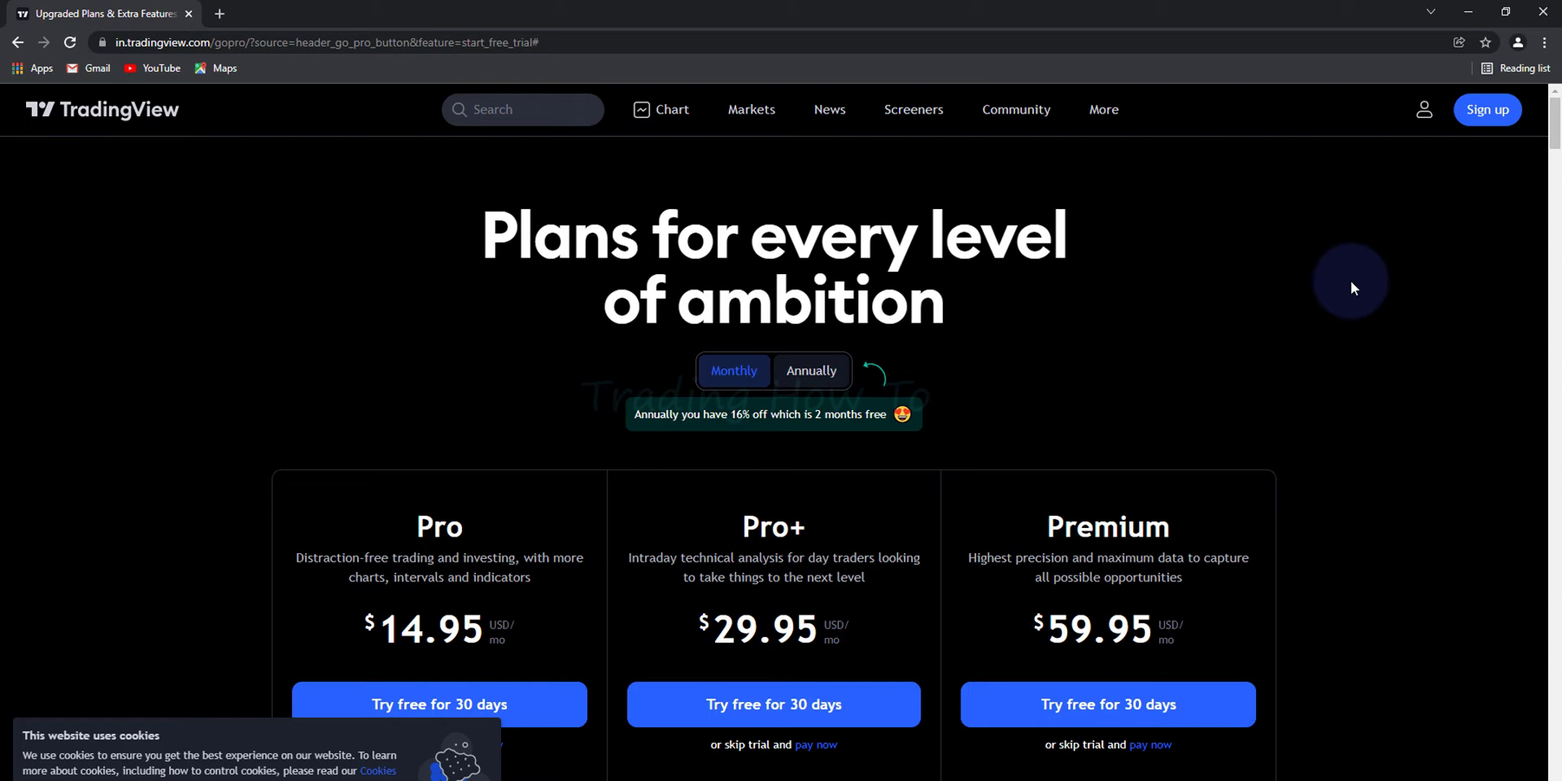
pyautogui.scroll(-1, 1350, 280)
pyautogui.scroll(-2, 1350, 280)
pyautogui.scroll(-2, 1351, 280)
pyautogui.scroll(-3, 1350, 280)
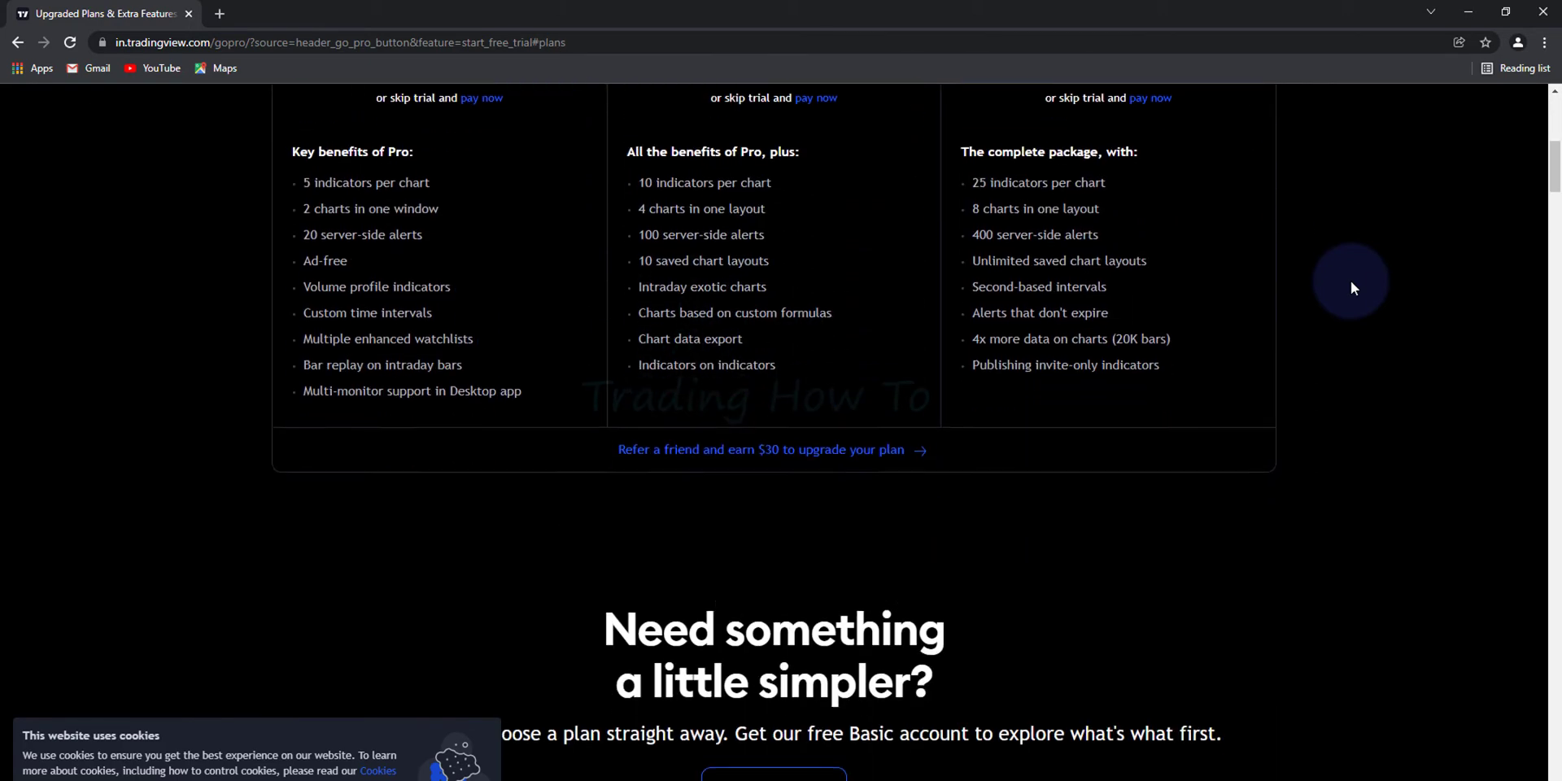
pyautogui.scroll(1, 1350, 281)
pyautogui.scroll(3, 1350, 280)
pyautogui.scroll(2, 1350, 280)
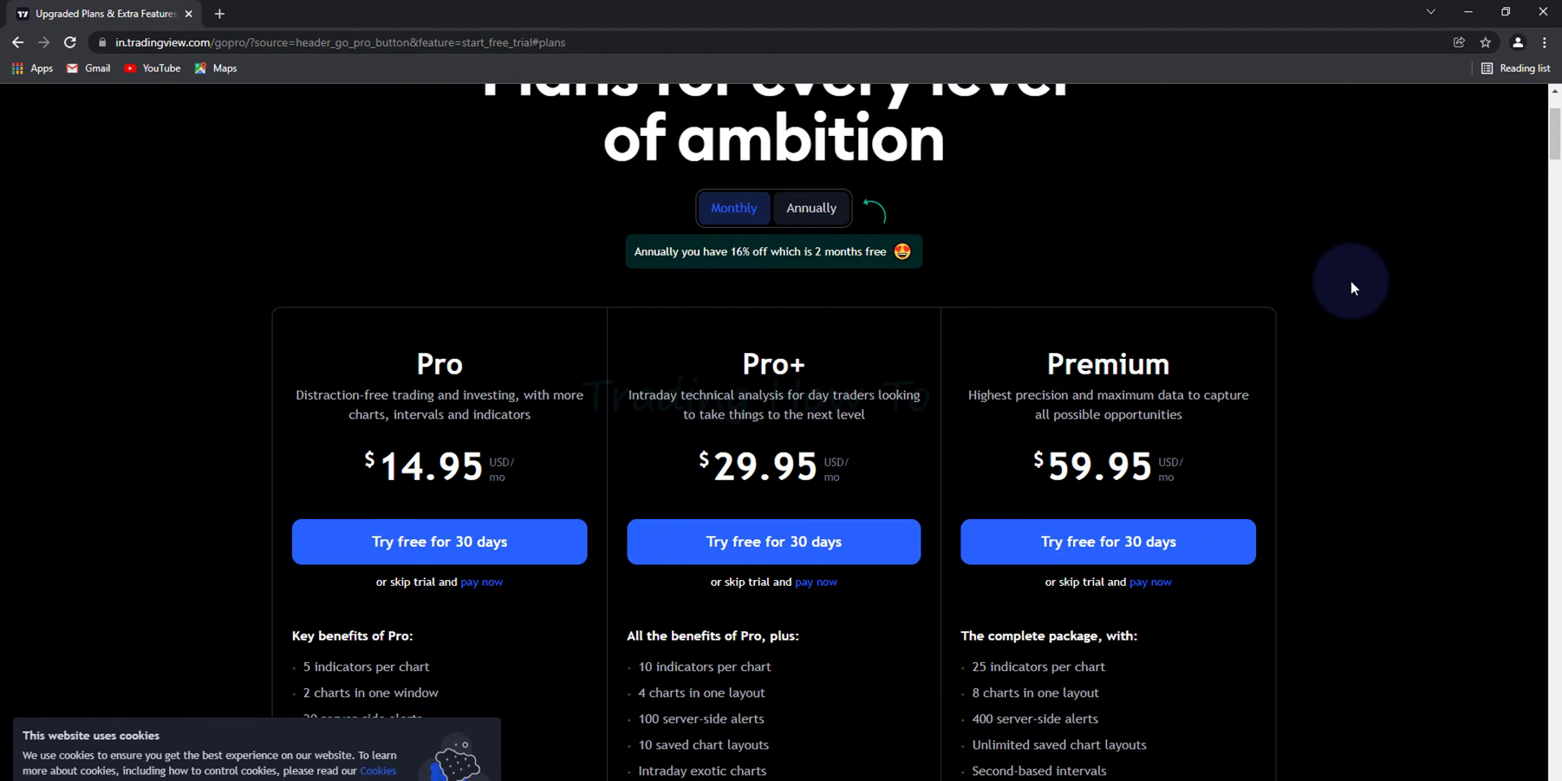
pyautogui.scroll(2, 1351, 281)
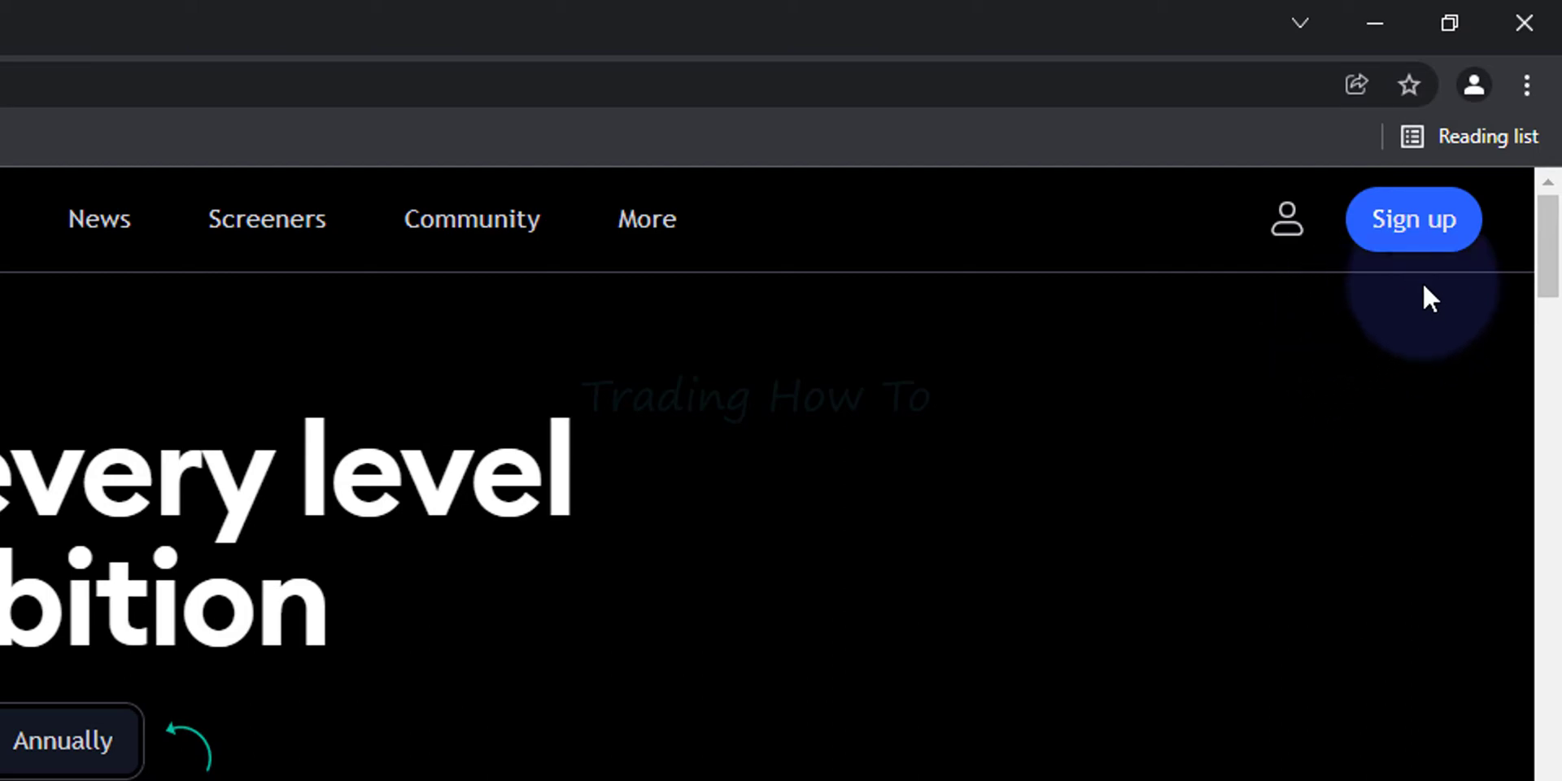
# - Start sign-up from the header and choose the Email option
pyautogui.click(1429, 244)
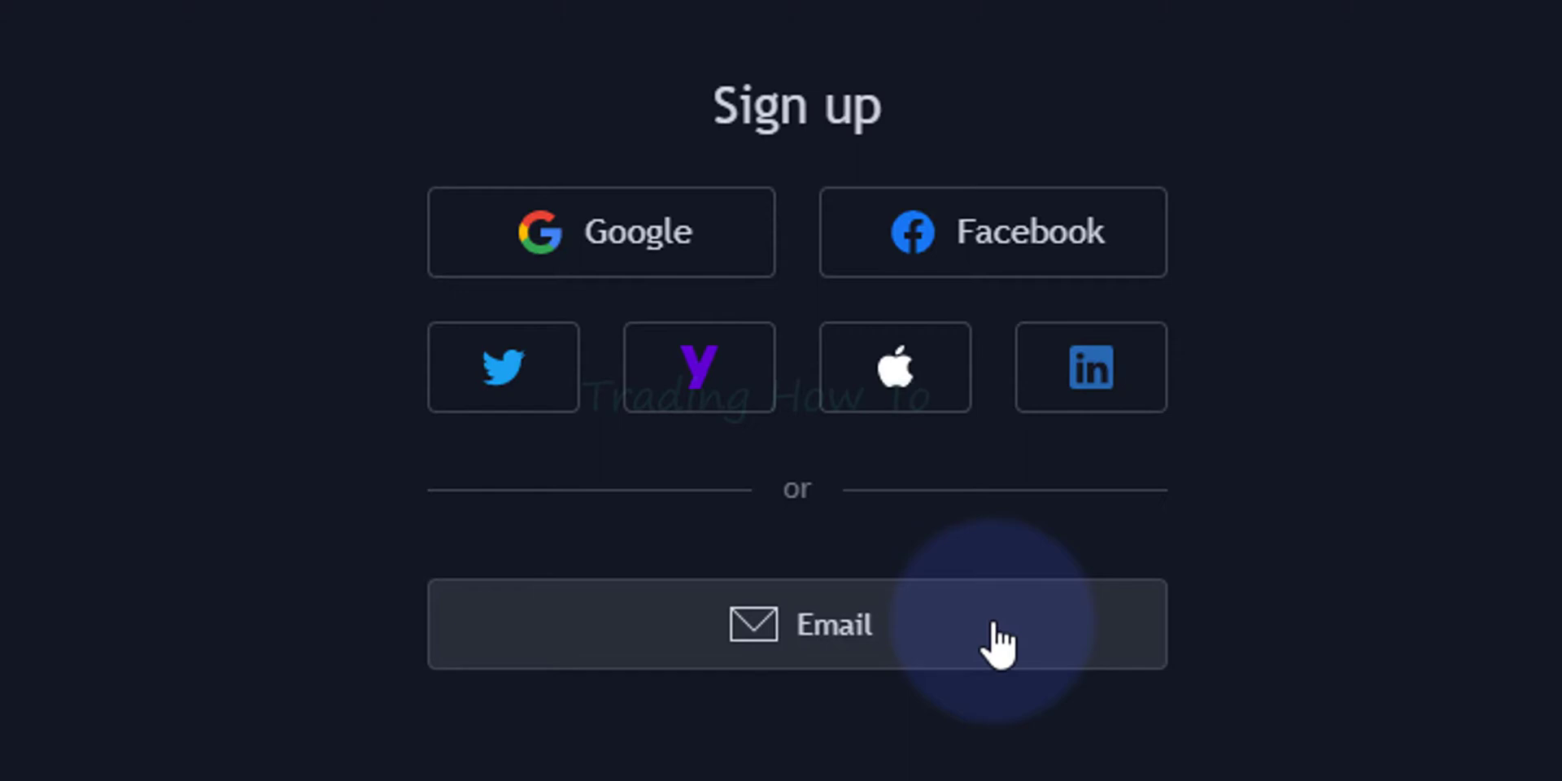
pyautogui.click(994, 628)
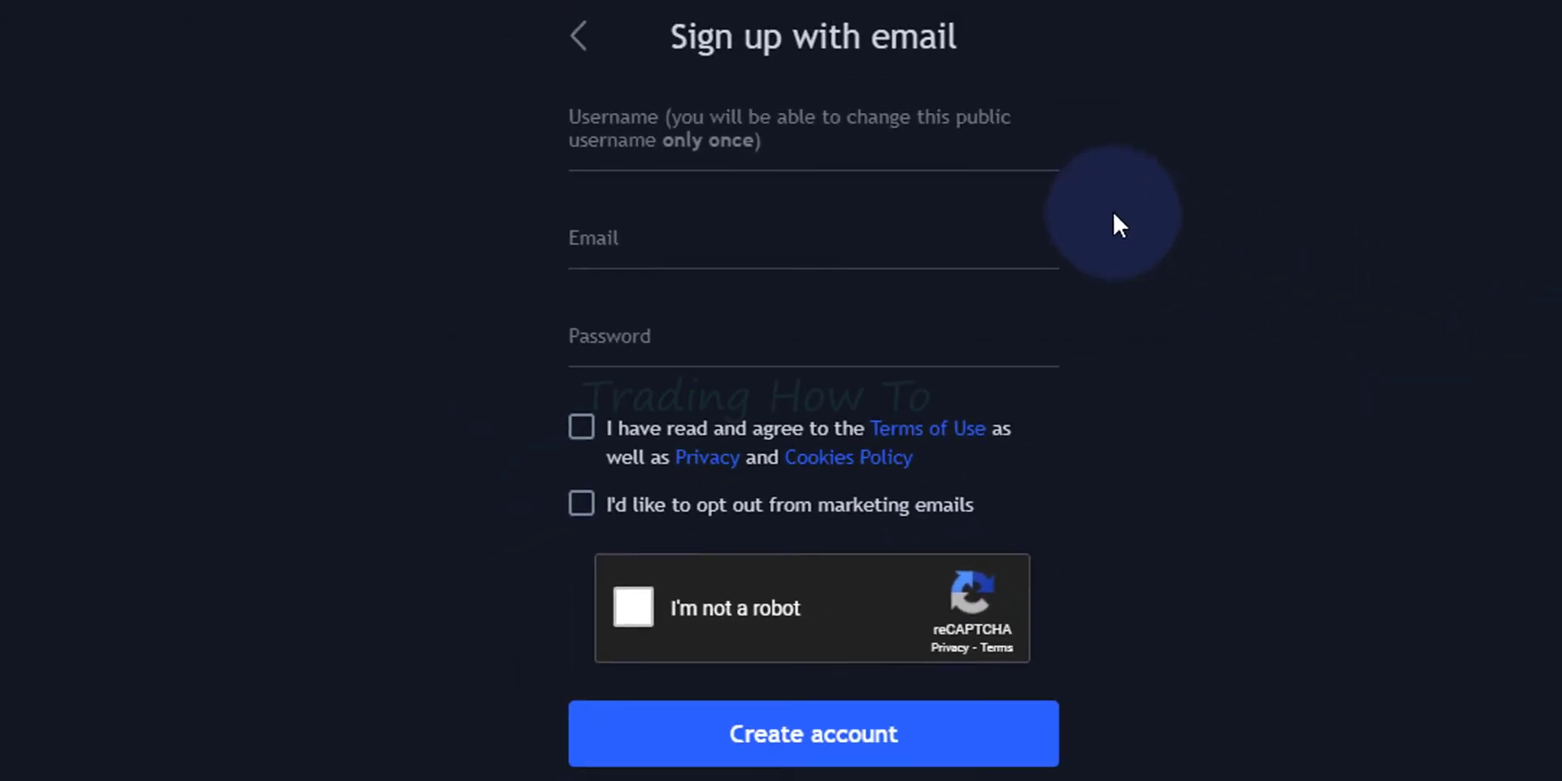
# - Fill in the username and the account's email address, then move to the password field
pyautogui.click(867, 147)
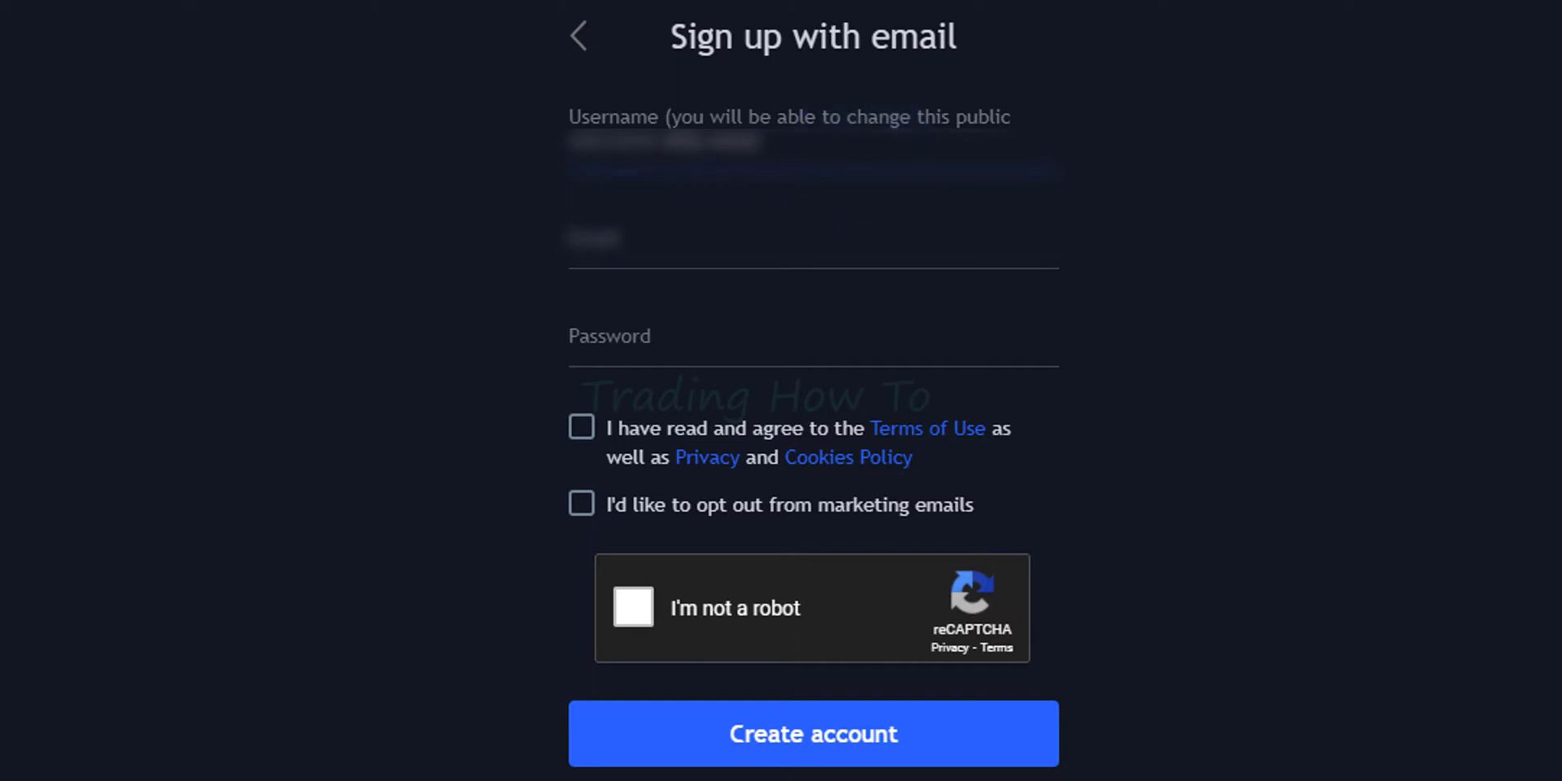
pyautogui.click(814, 126)
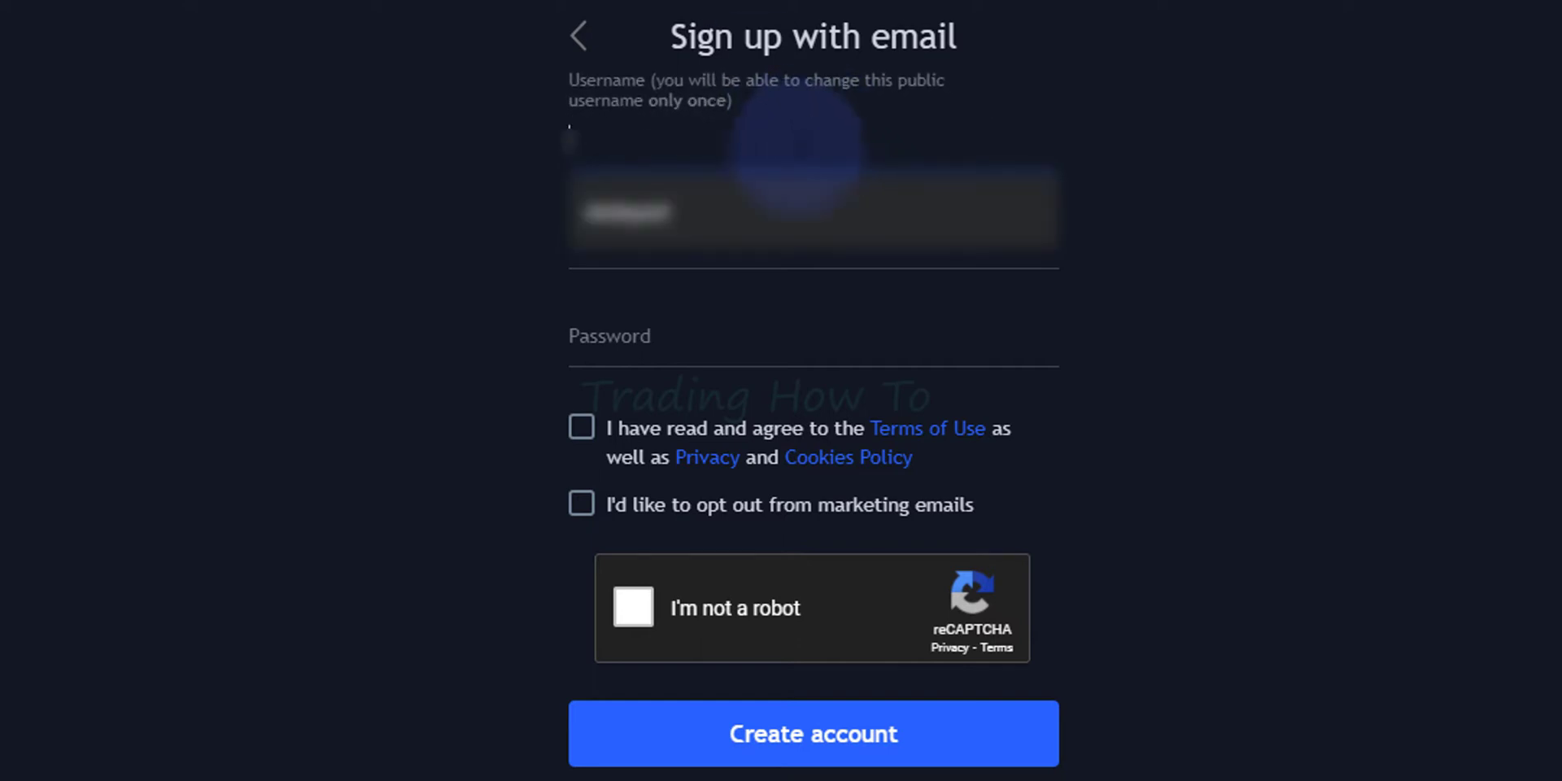
pyautogui.click(792, 216)
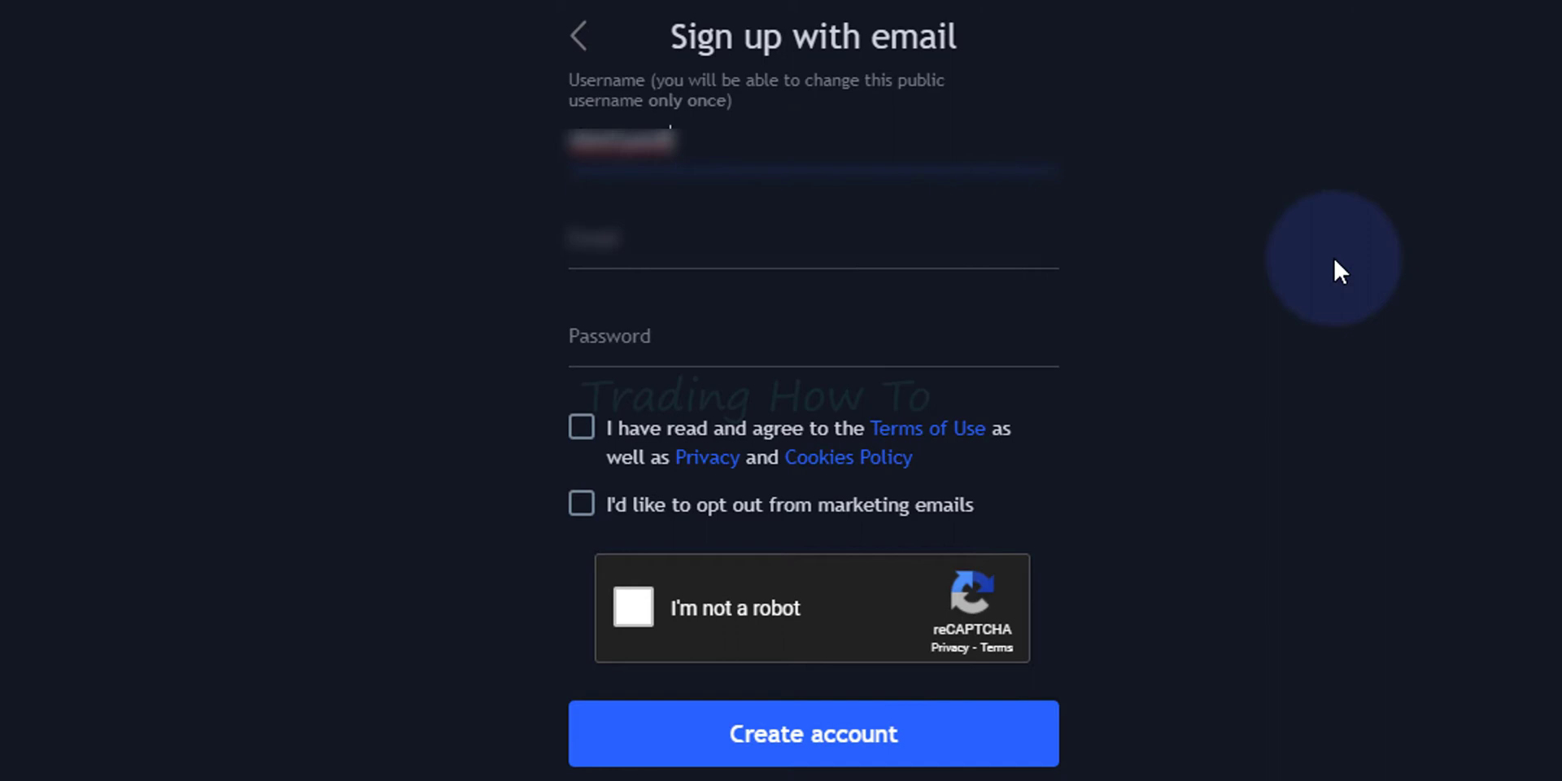
pyautogui.click(859, 246)
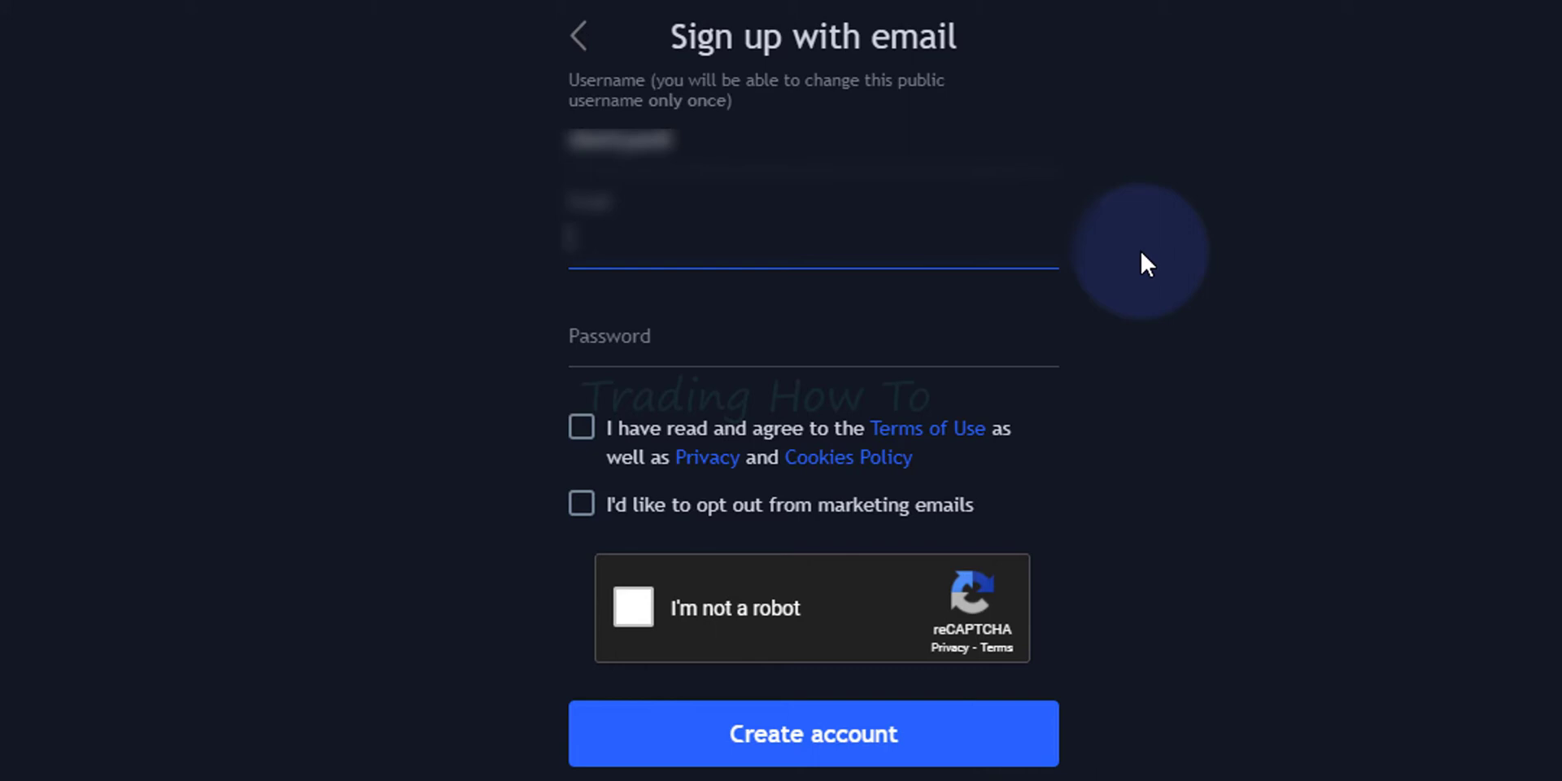
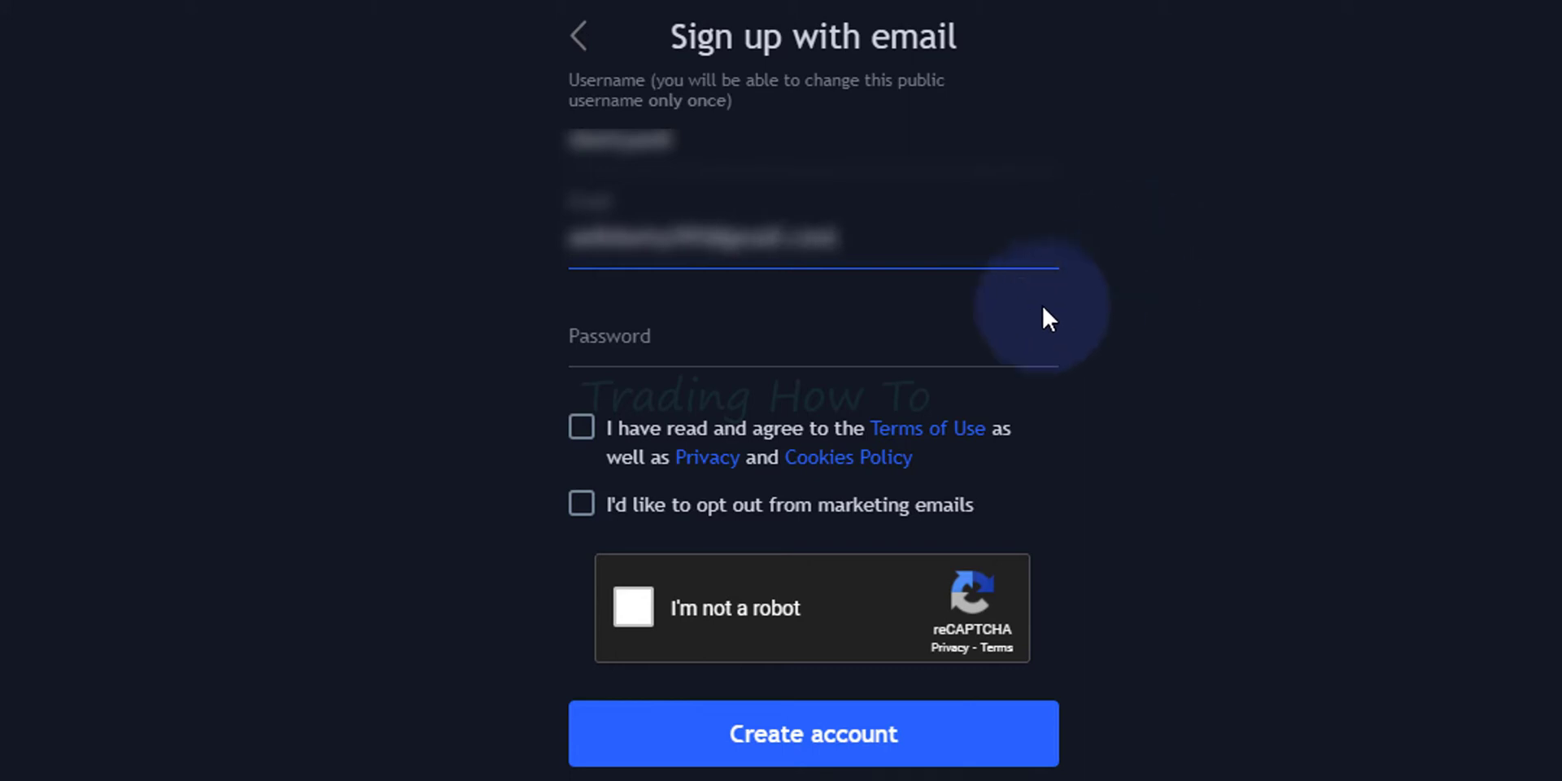
pyautogui.click(907, 321)
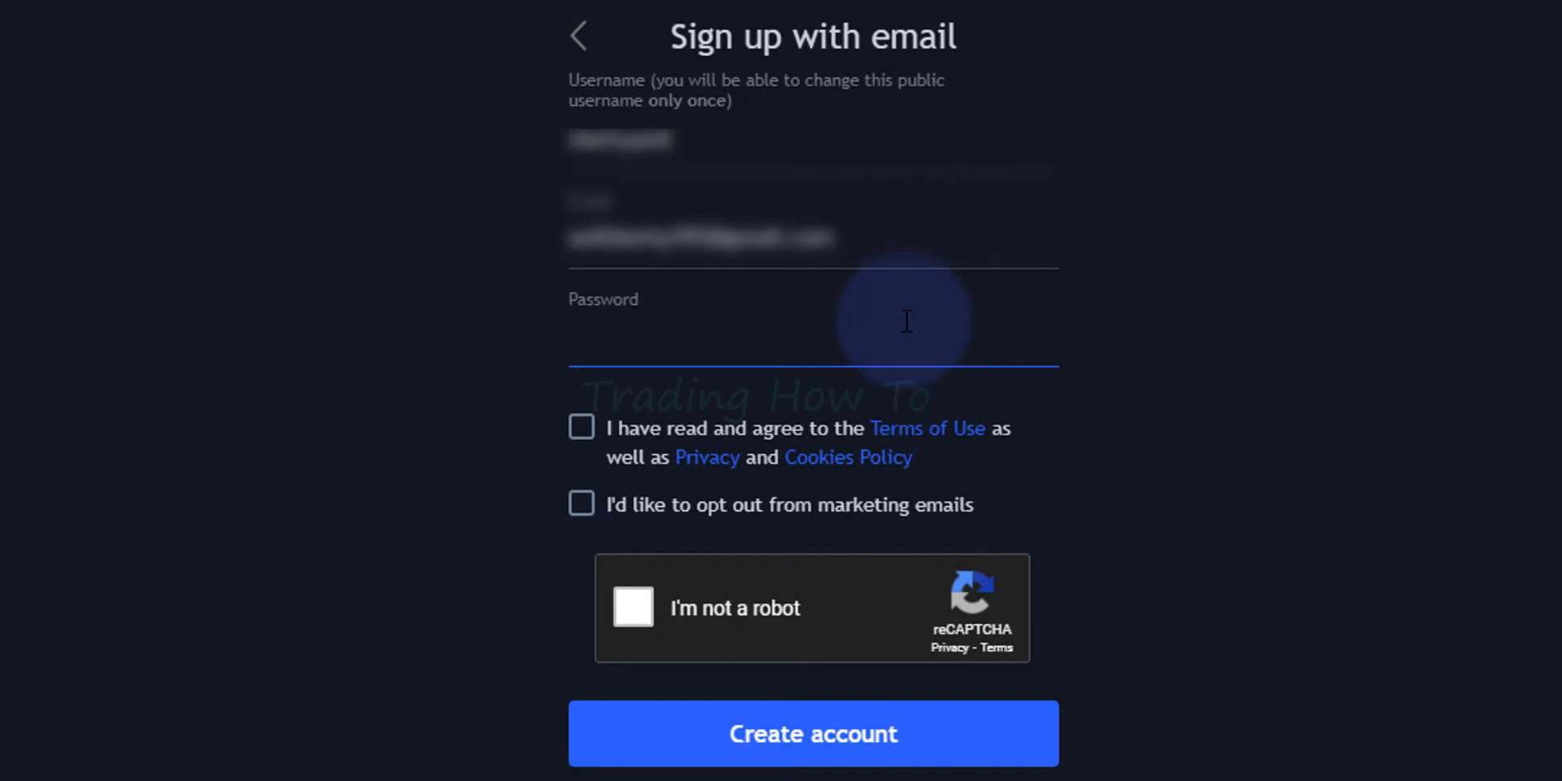
# - Enter a password, accept the Terms, opt out of marketing, pass reCAPTCHA and create the account
pyautogui.write('••••••')
pyautogui.write('••')
pyautogui.write('••••')
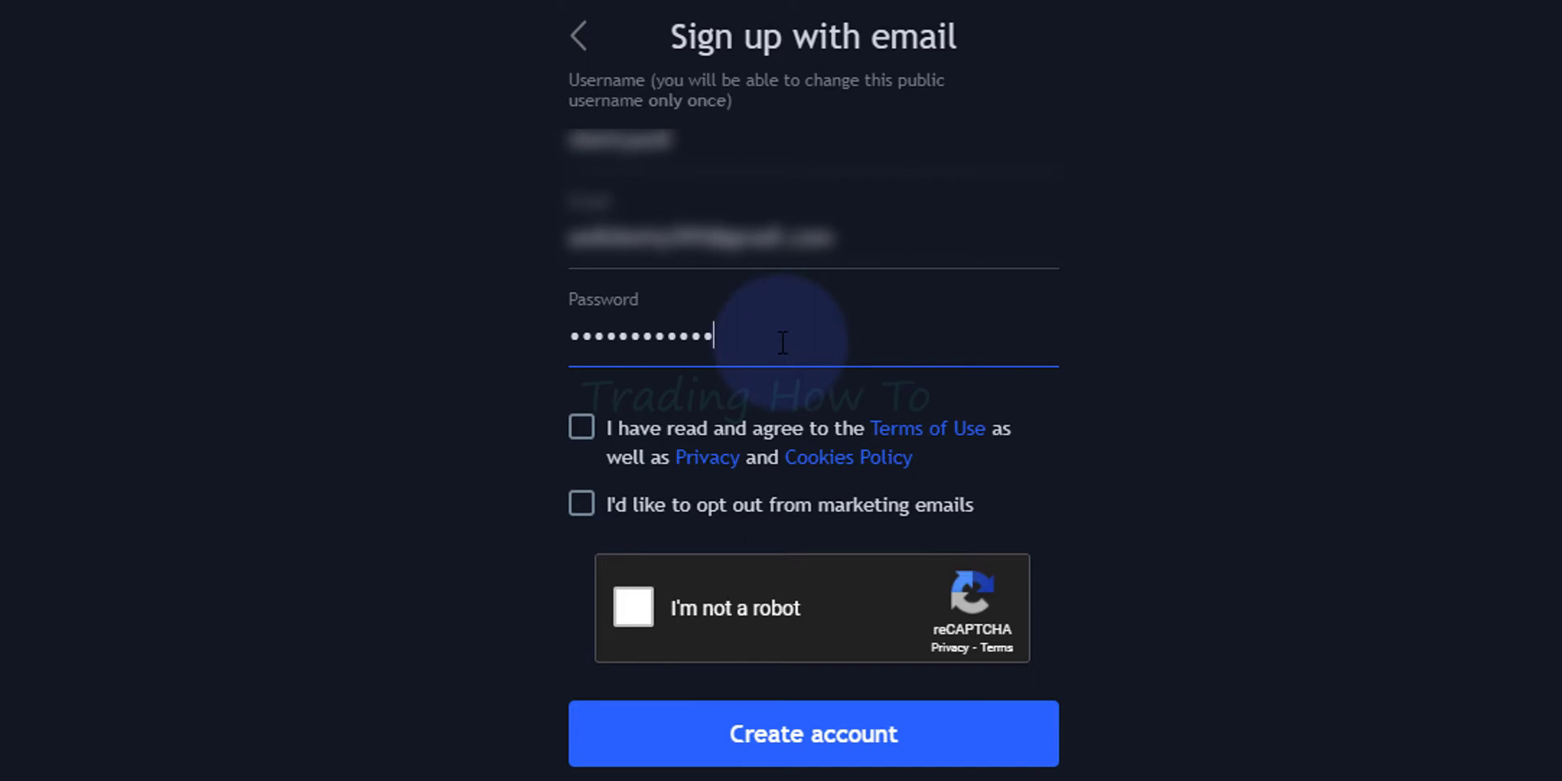
pyautogui.click(580, 435)
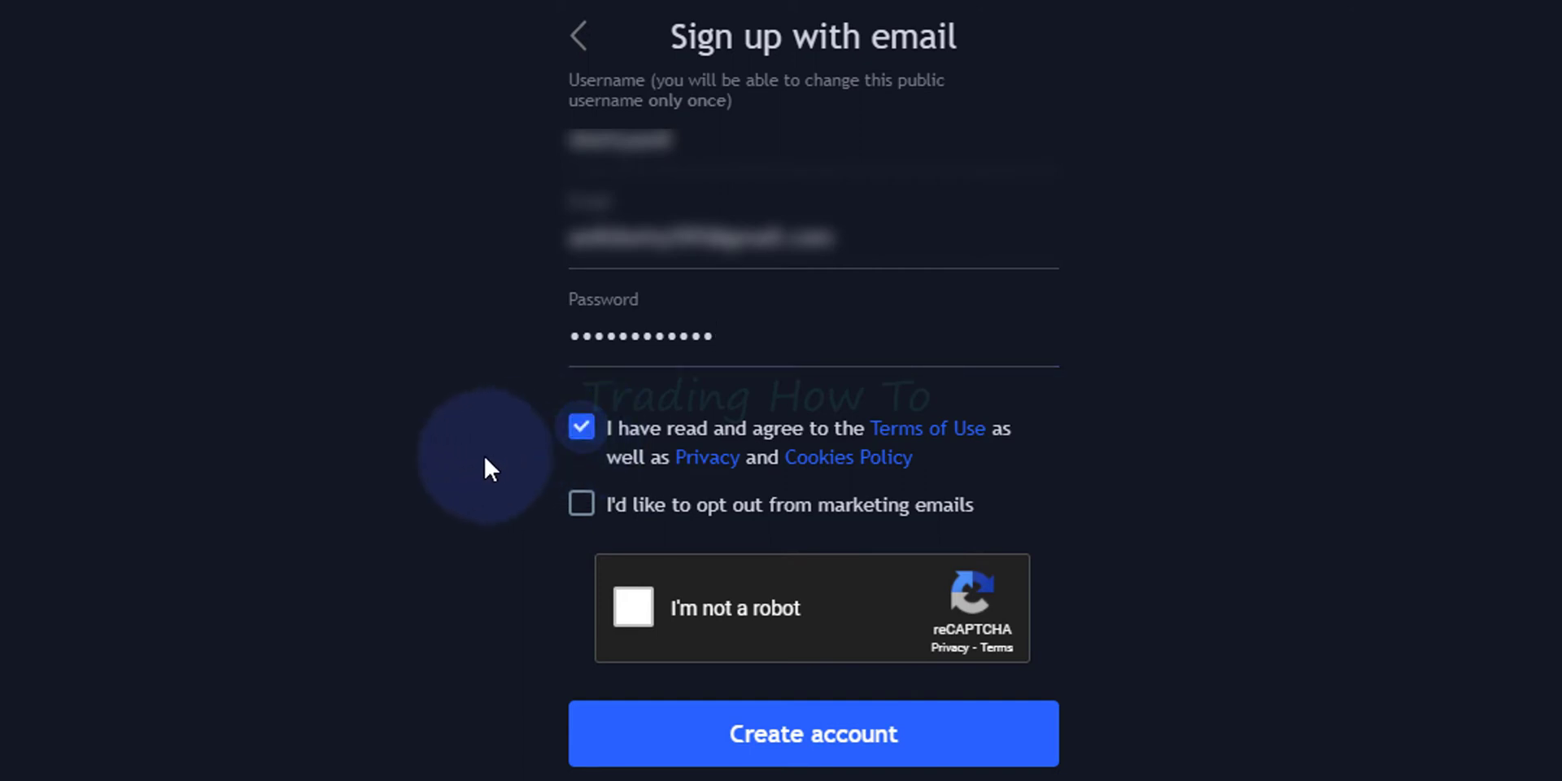
pyautogui.click(580, 506)
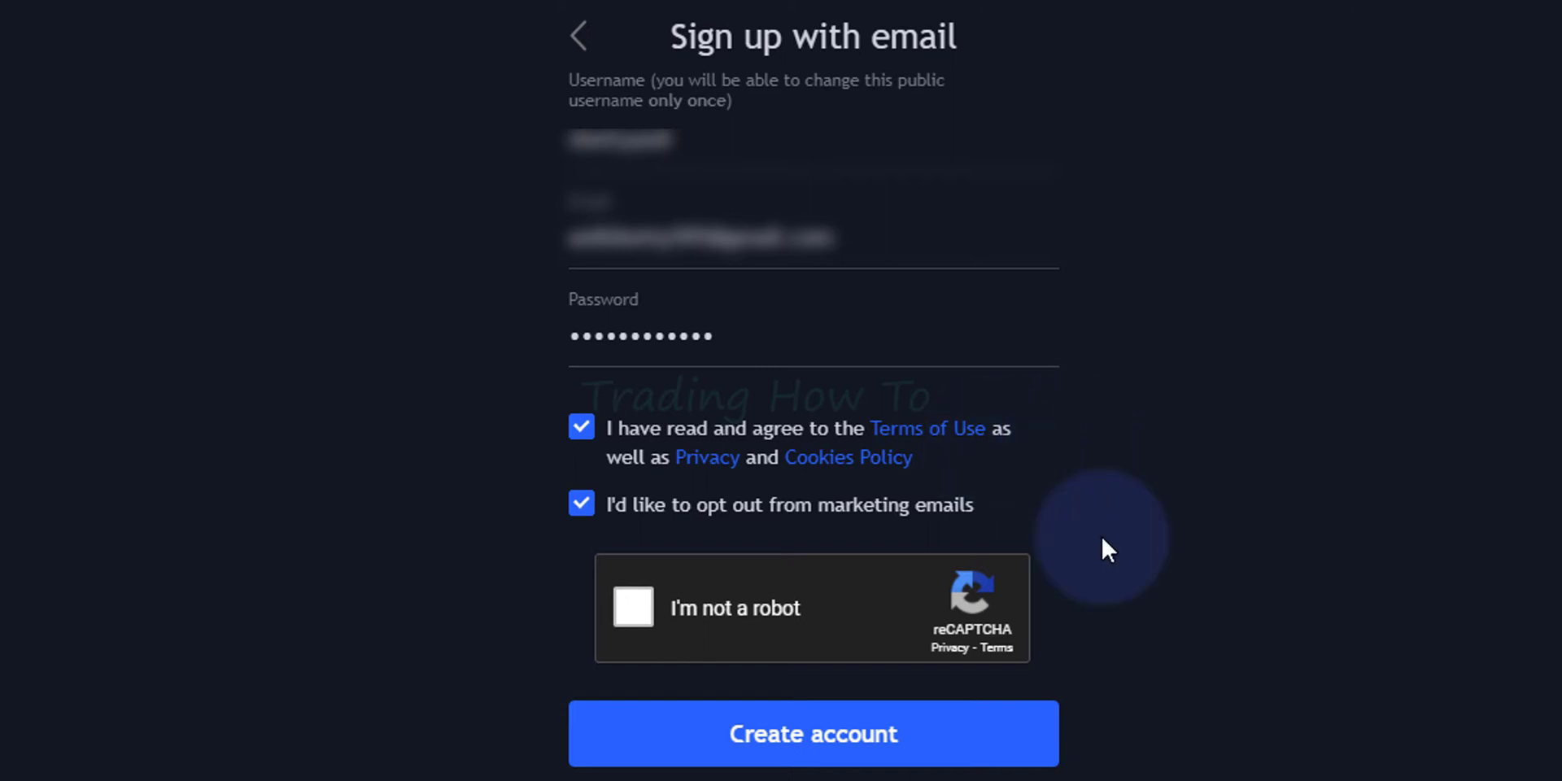
pyautogui.click(640, 617)
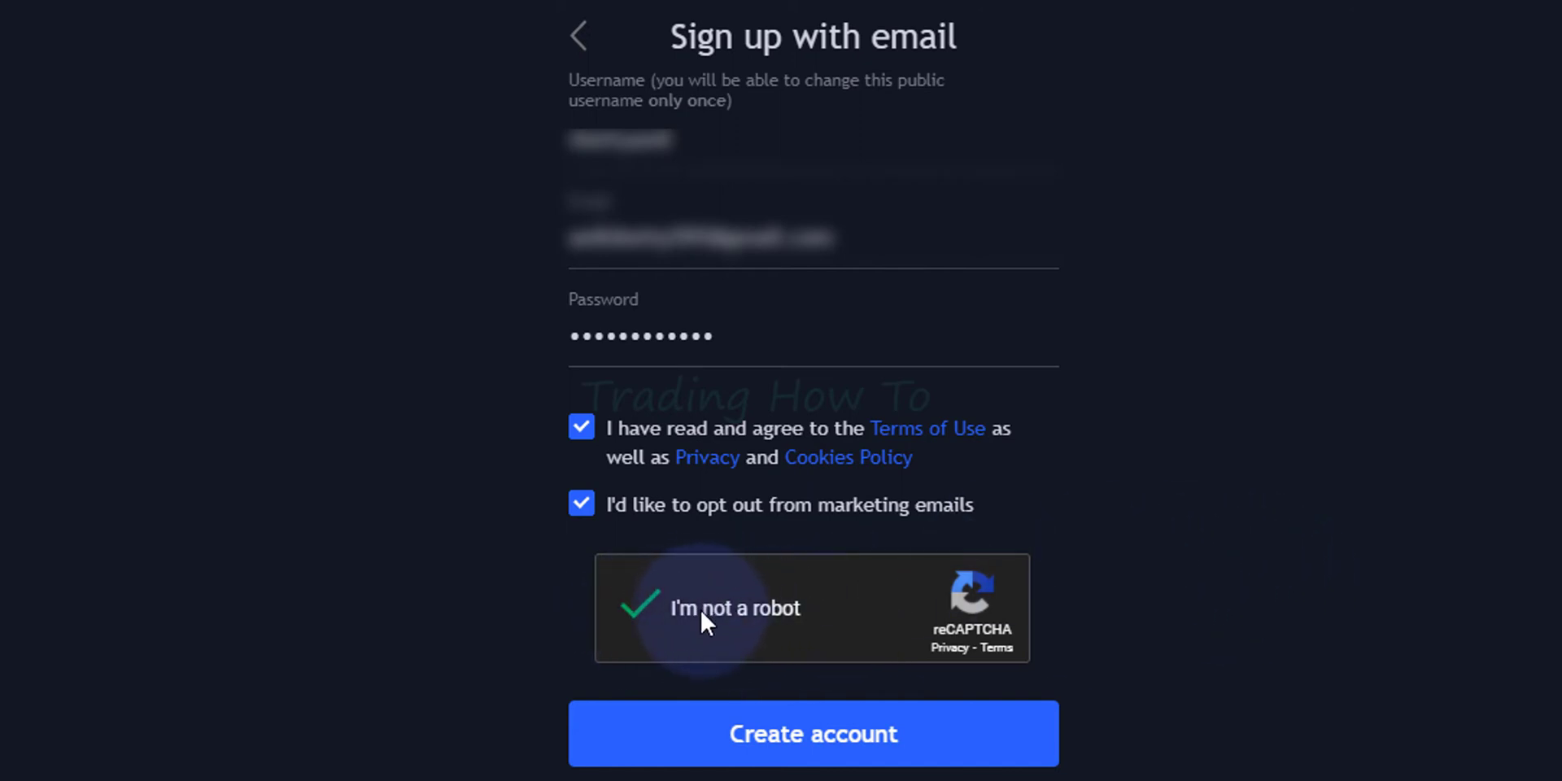
pyautogui.click(924, 734)
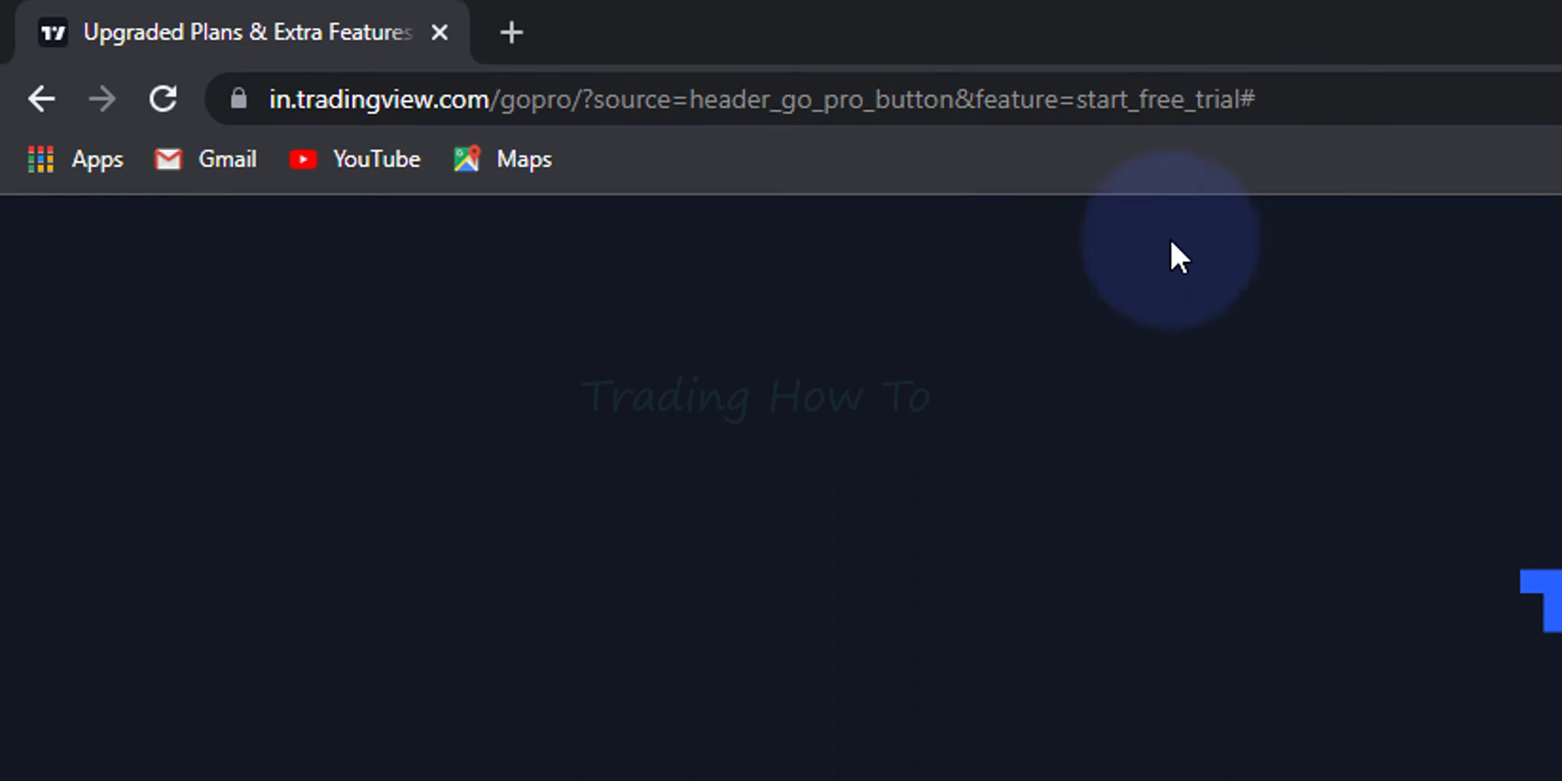
# - Open gmail.com in a new tab and go to its sign-in page
pyautogui.click(519, 24)
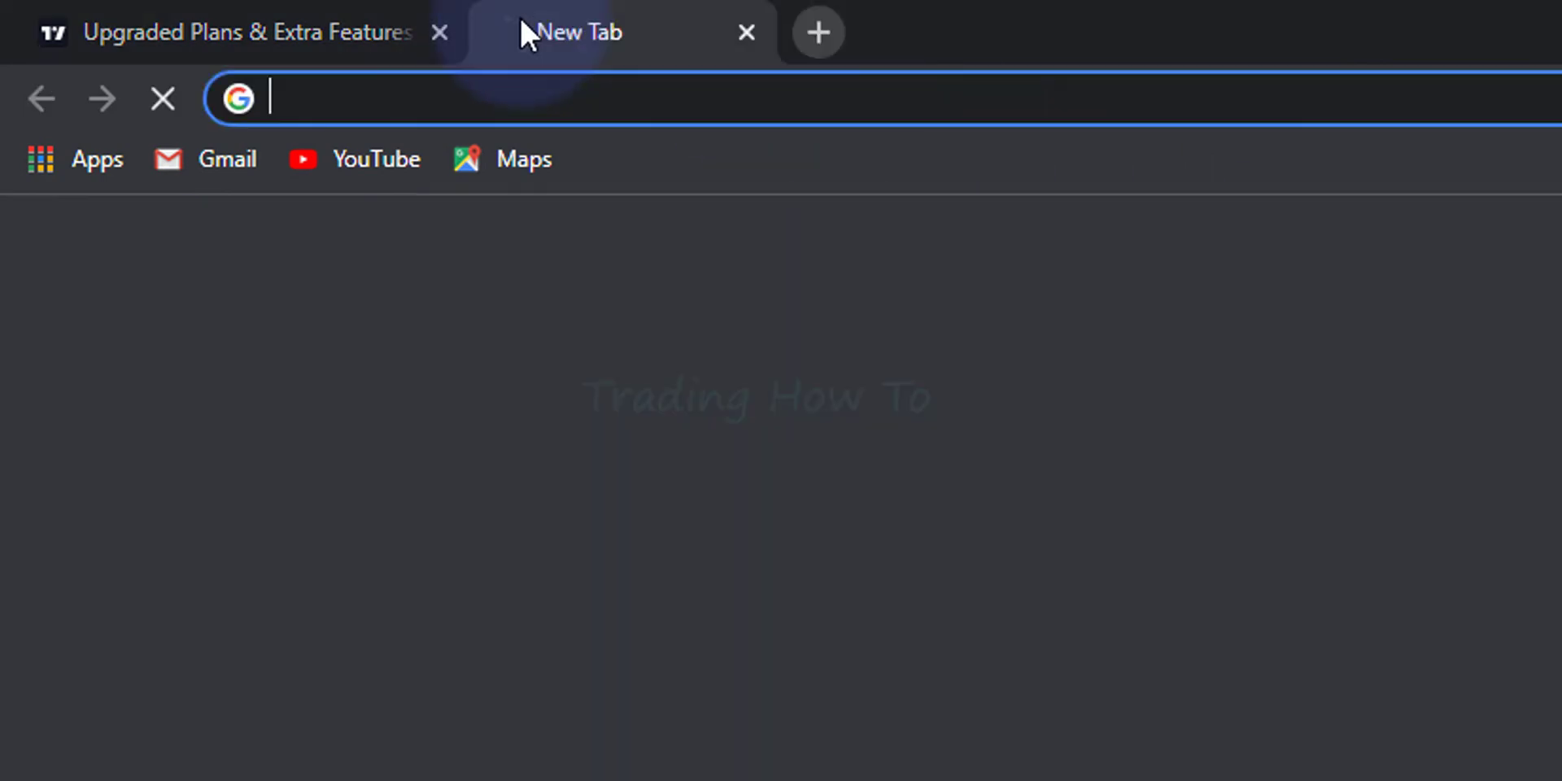
pyautogui.write('gmail.com')
pyautogui.press('Return')
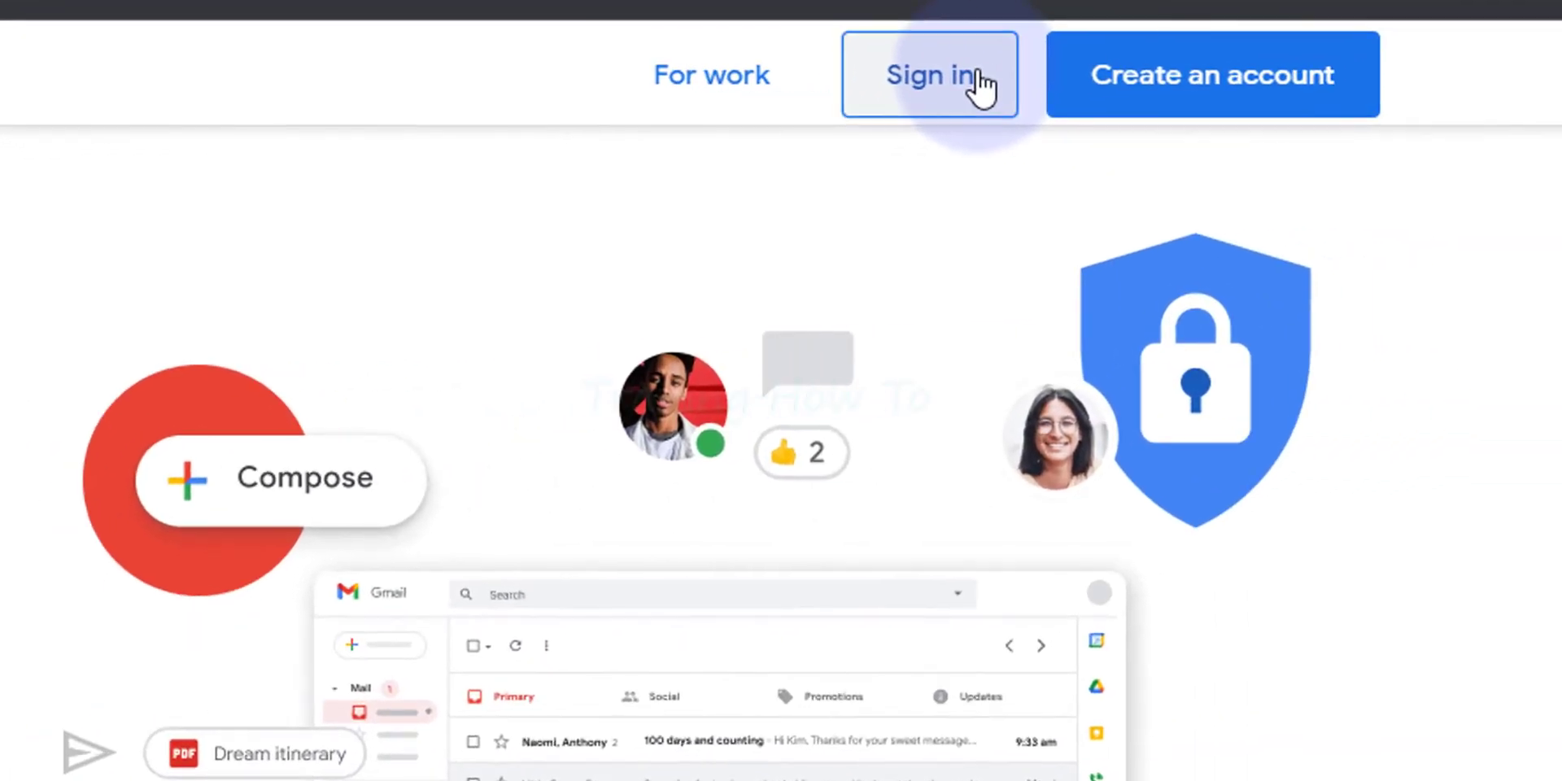
pyautogui.click(979, 77)
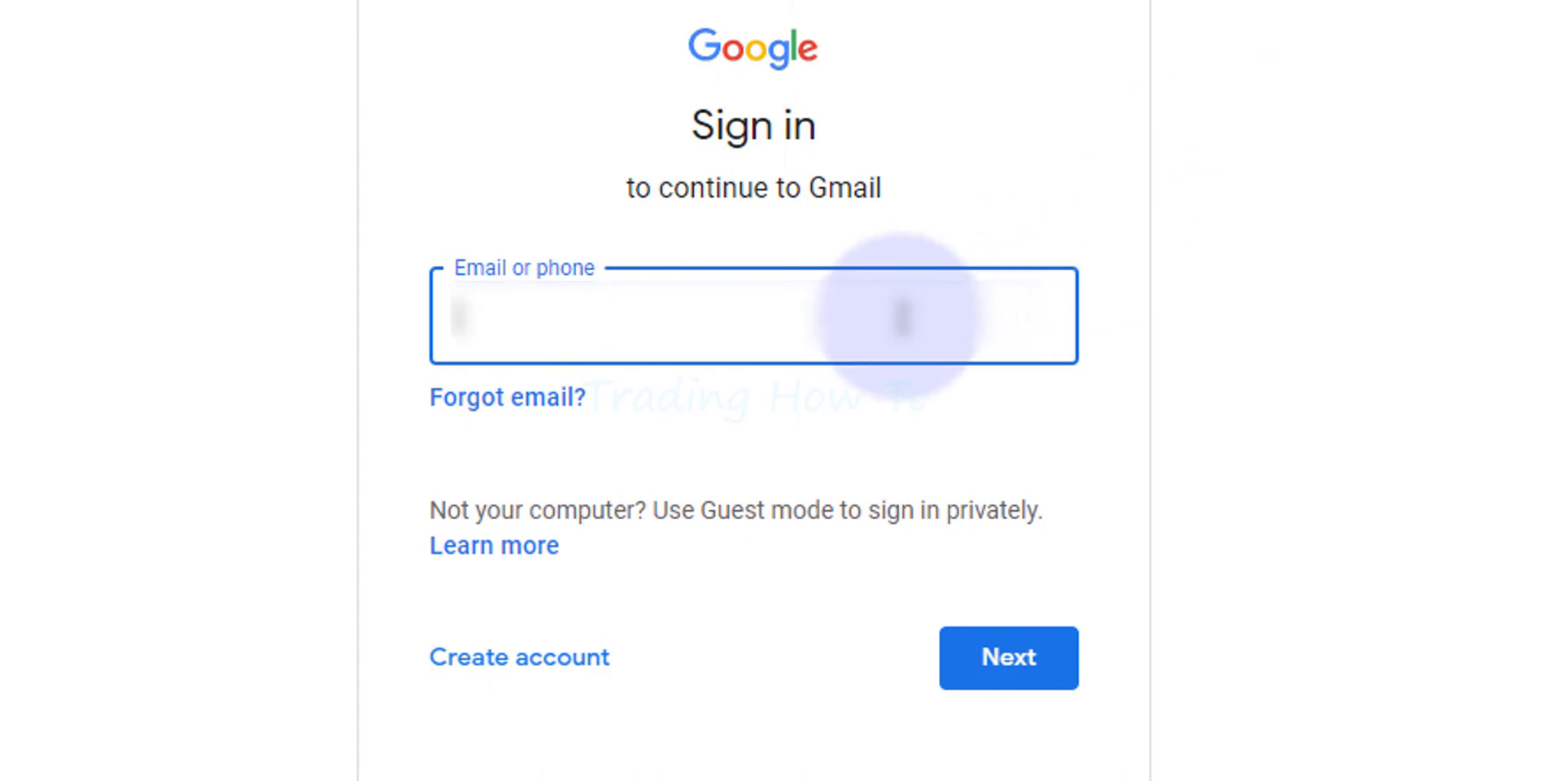
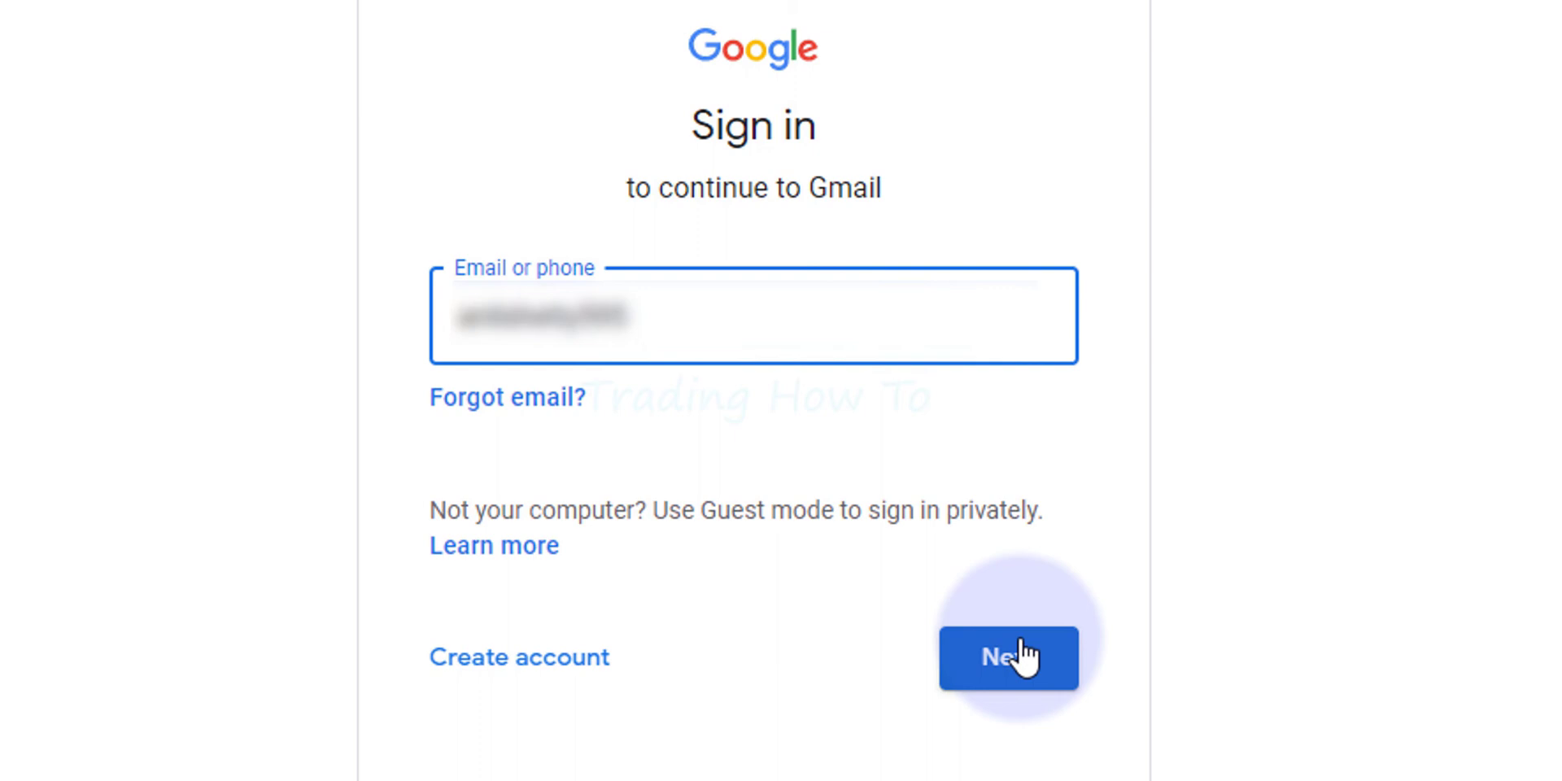
# - Enter the Gmail account's email, continue, and type the account password
pyautogui.click(1017, 655)
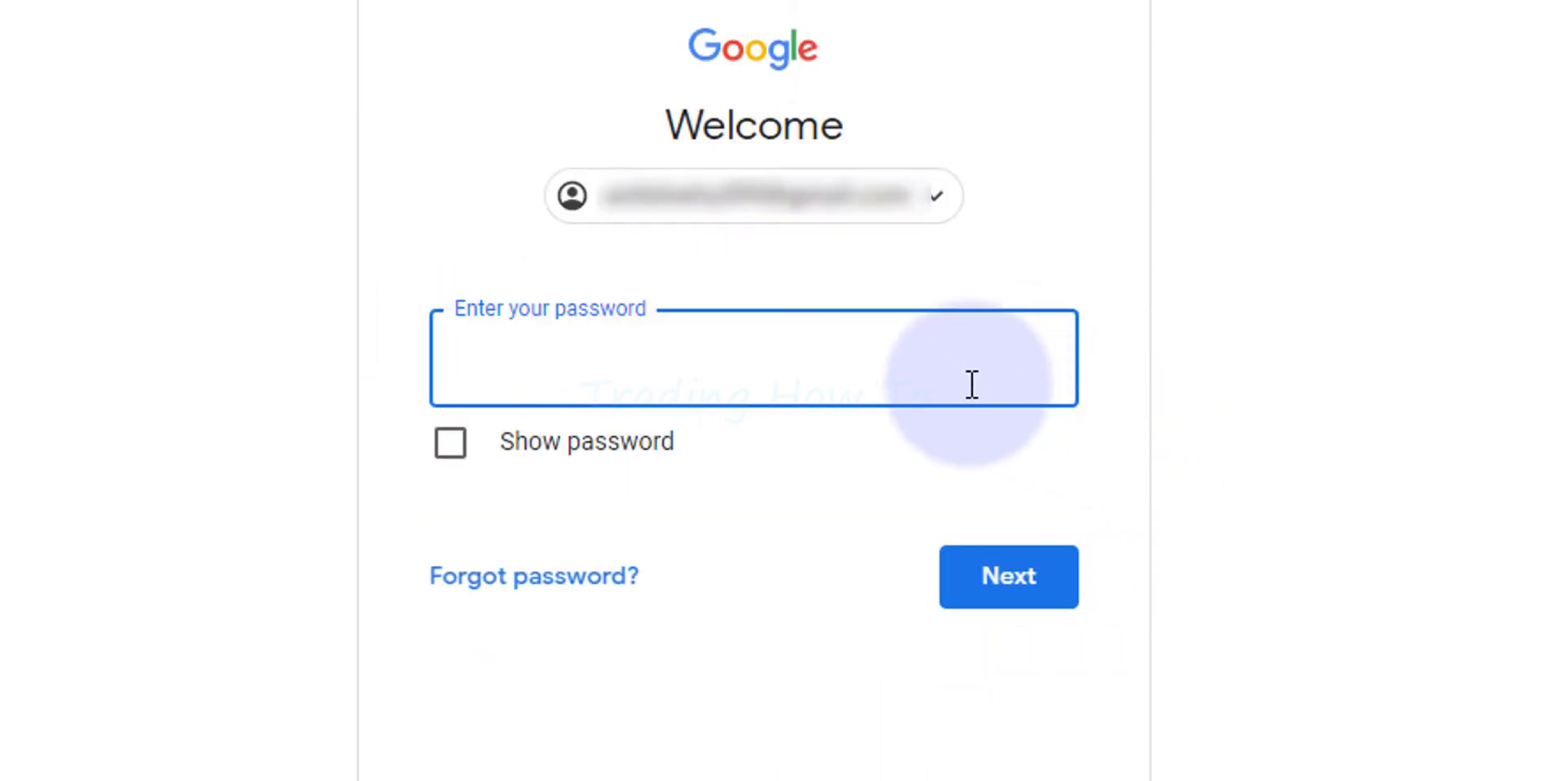
# - Submit the Gmail password and confirm the recovery details on Protect your account
pyautogui.click(1032, 579)
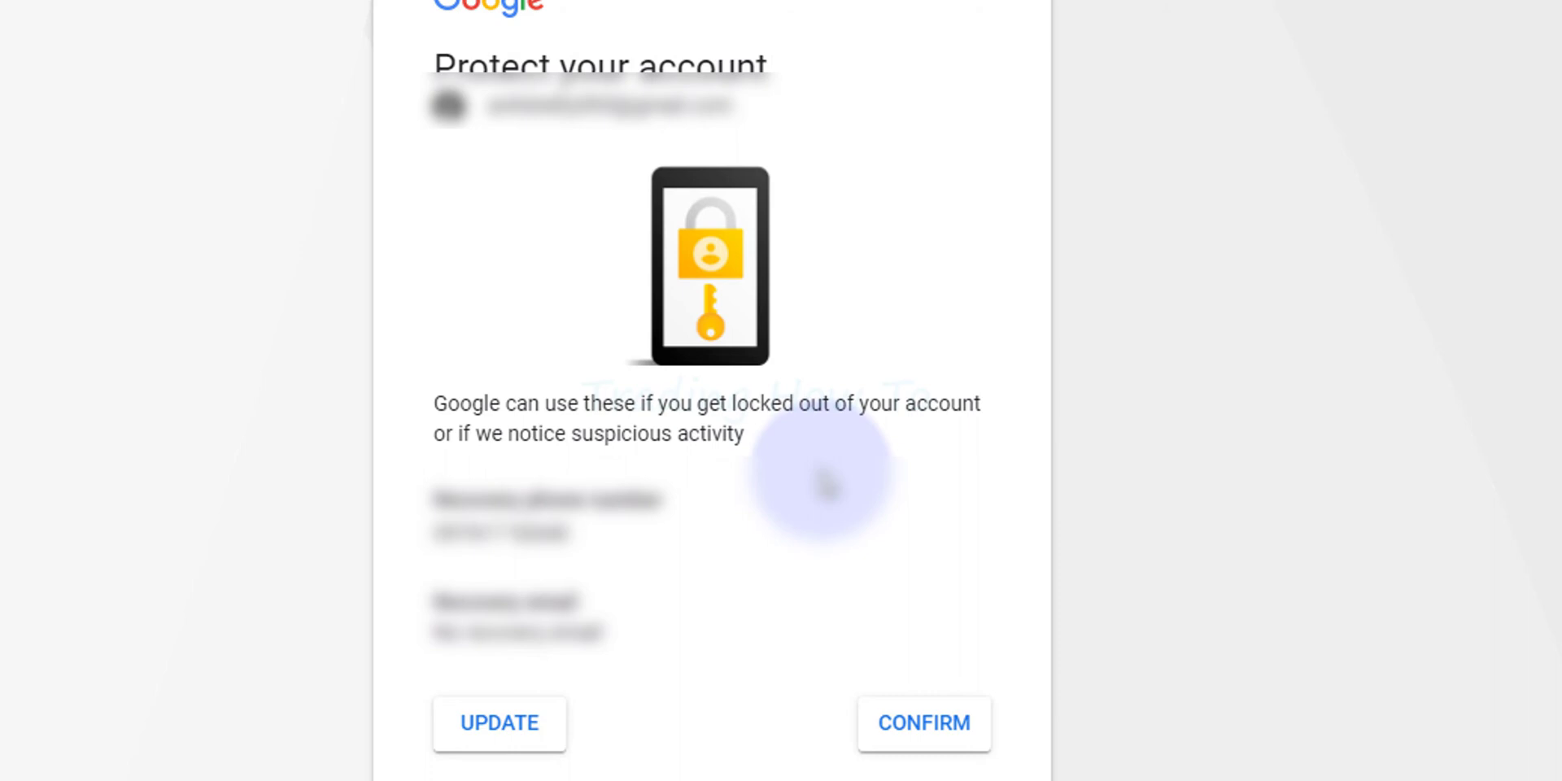
pyautogui.click(922, 736)
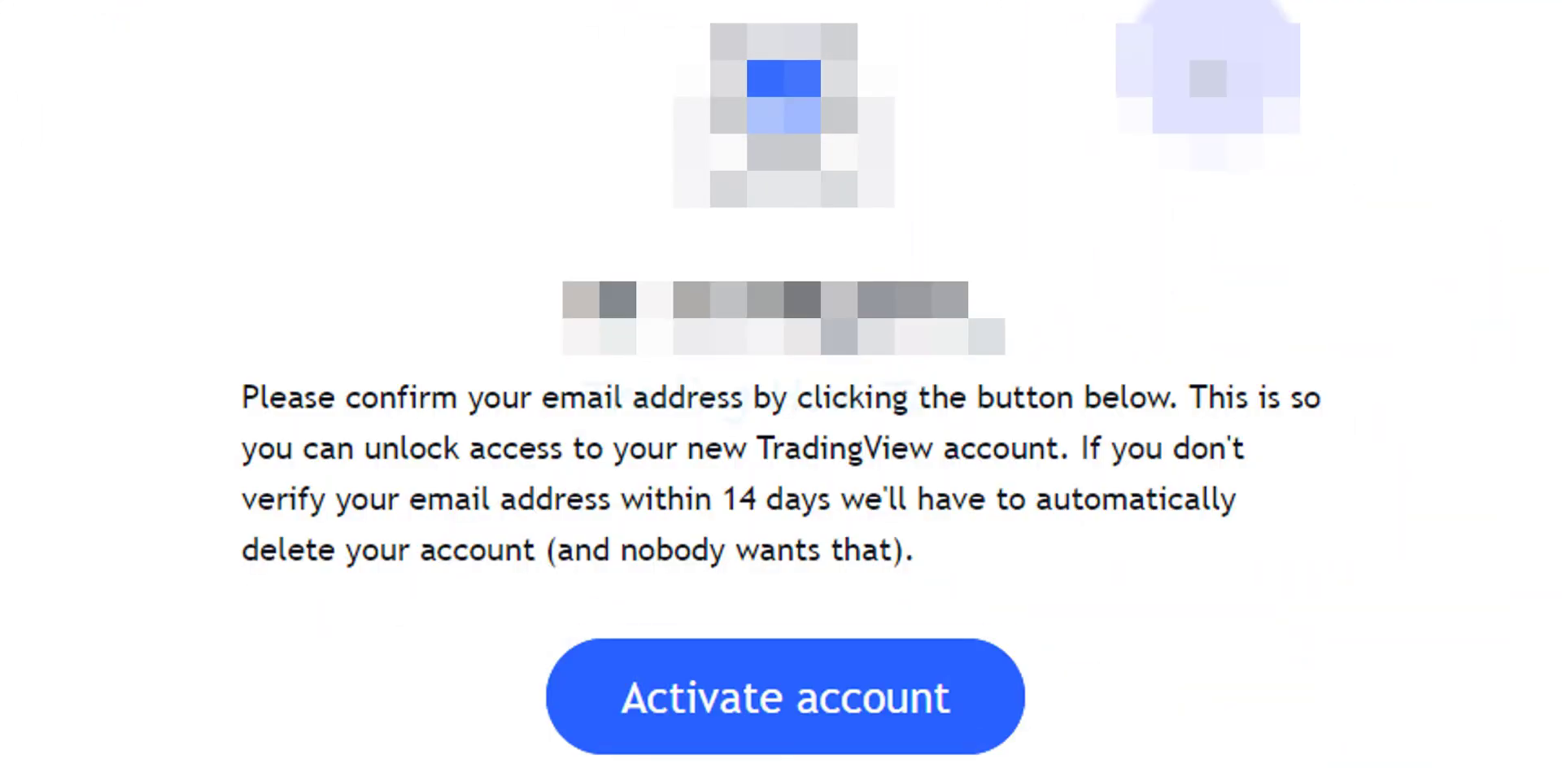
# - Scroll down TradingView's confirmation email to the Activate account button
pyautogui.scroll(-2, 1058, 260)
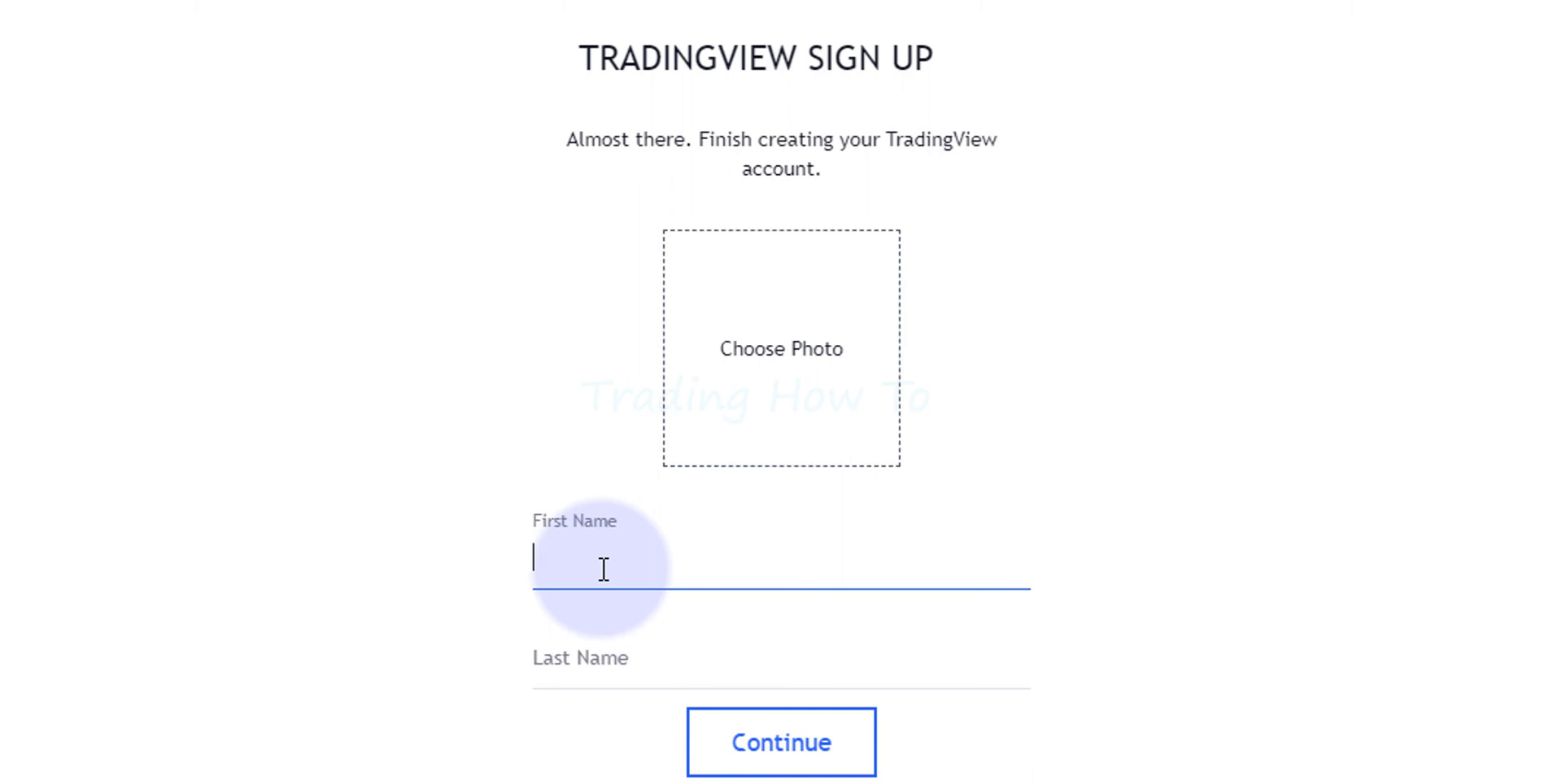
# - Enter the user's first and last name on the 'Almost there' step
pyautogui.click(617, 647)
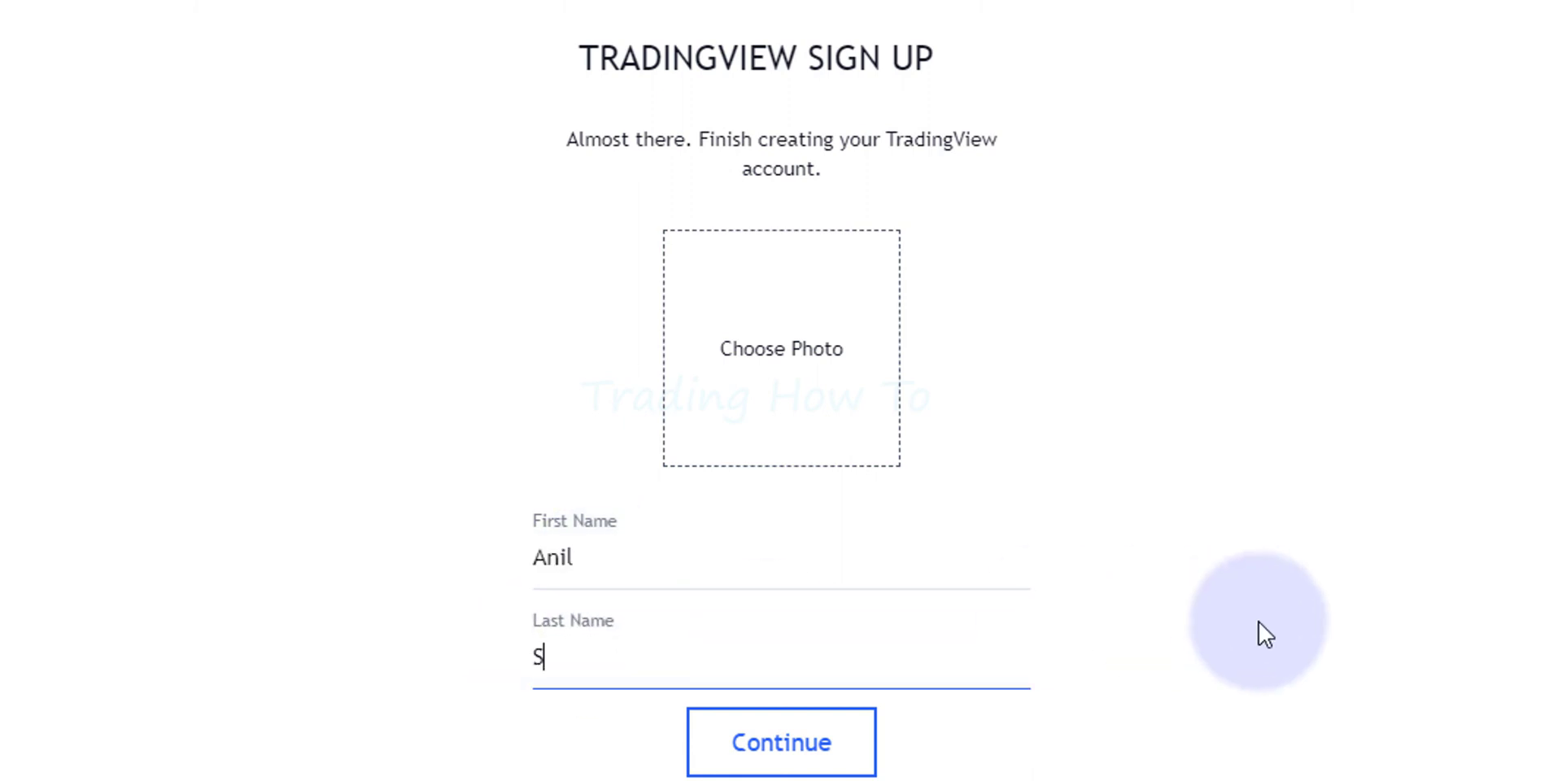
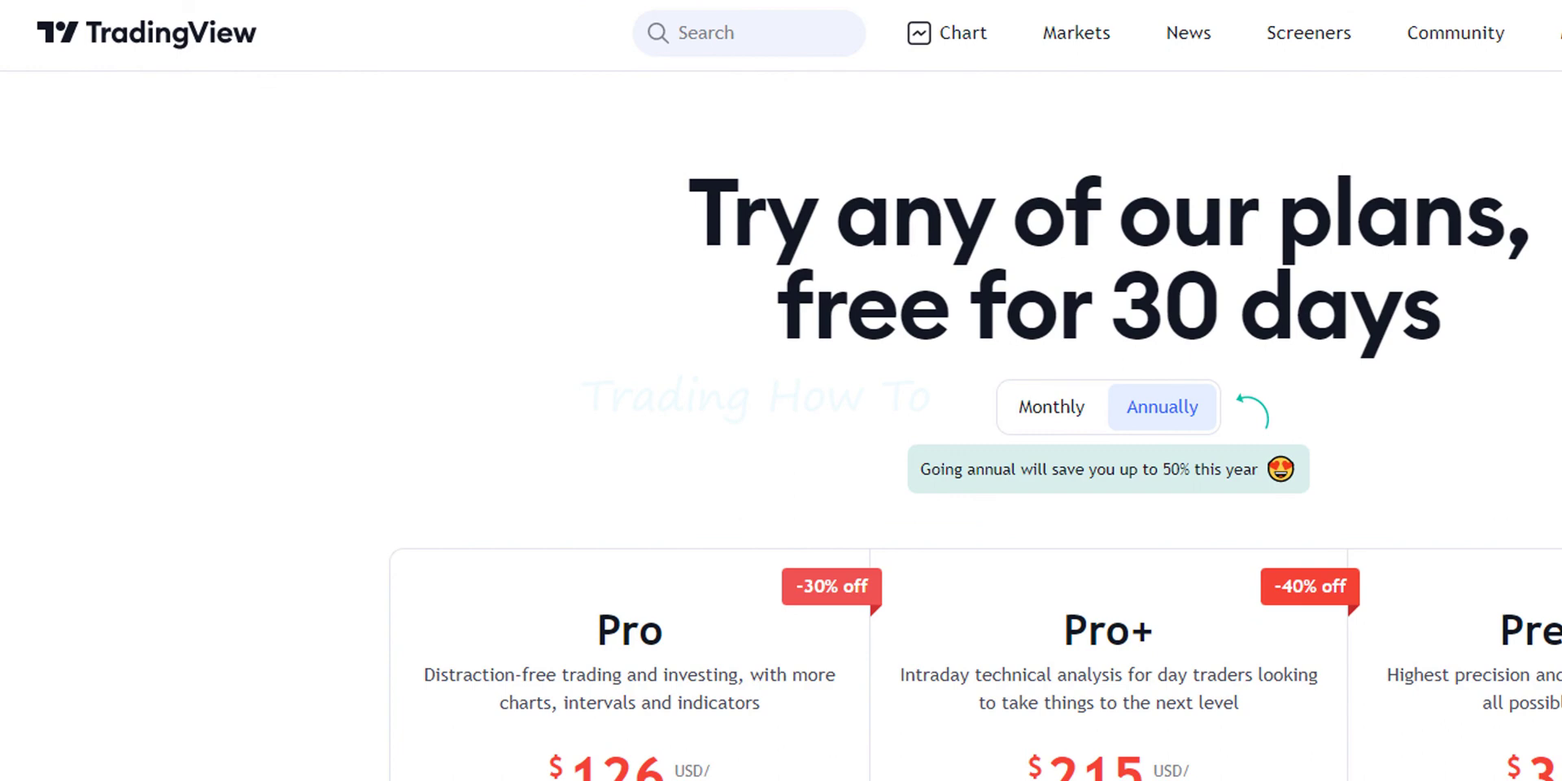
# - Open Supercharts from Chart in the top navigation, showing the Nifty 50 daily chart
pyautogui.click(972, 42)
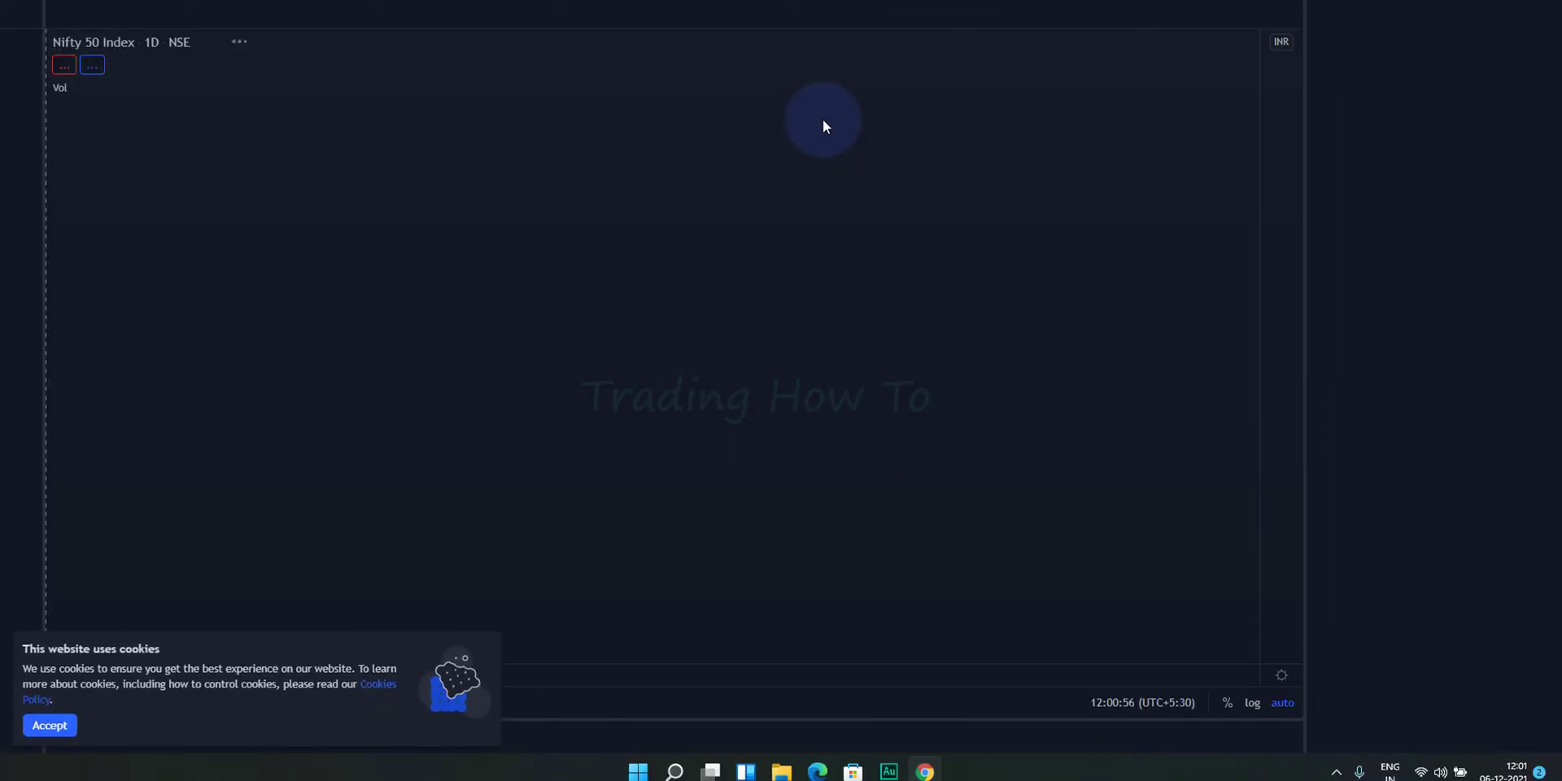